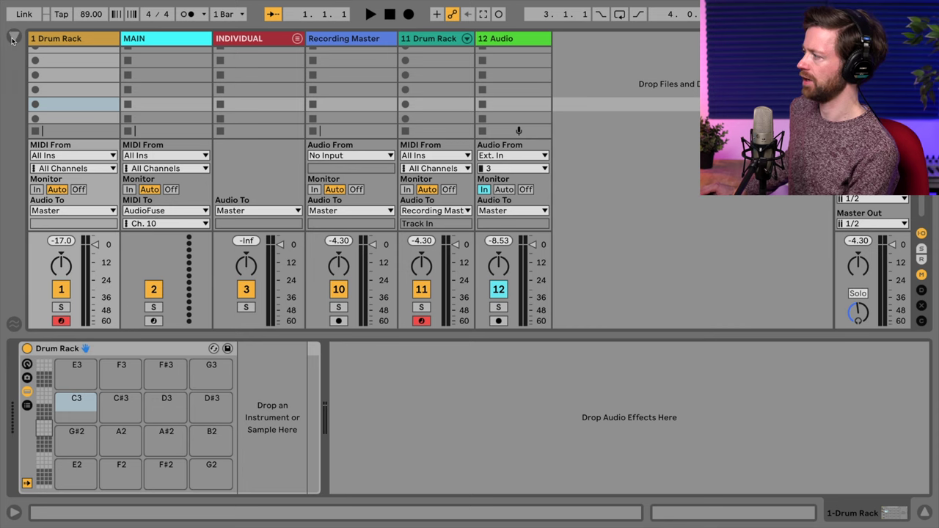
Load External Instrument from the Browser's Instruments onto the C3 pad
left_click(13, 37)
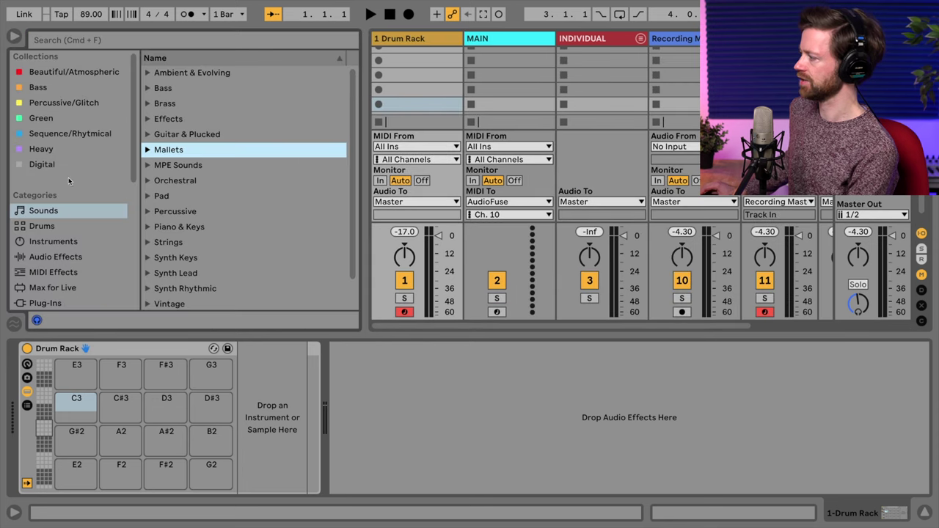
left_click(66, 242)
left_click(181, 166)
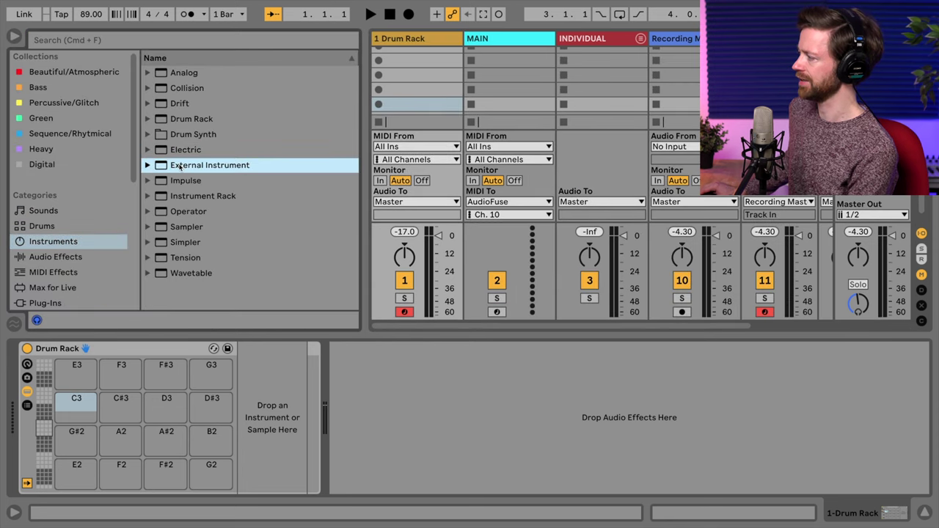
left_click_drag(179, 170, 81, 407)
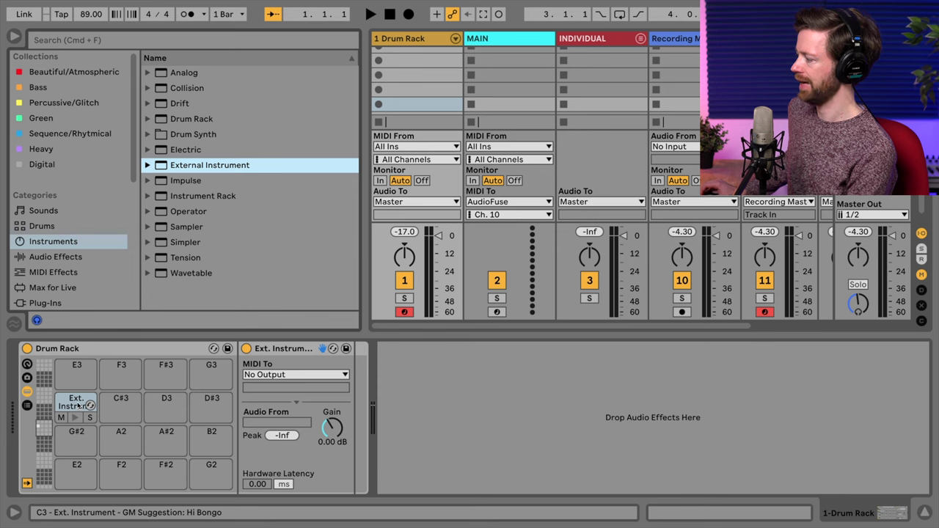
Route the External Instrument's MIDI to AudioFuse Ch. 8 and its audio from input 7
left_click(278, 375)
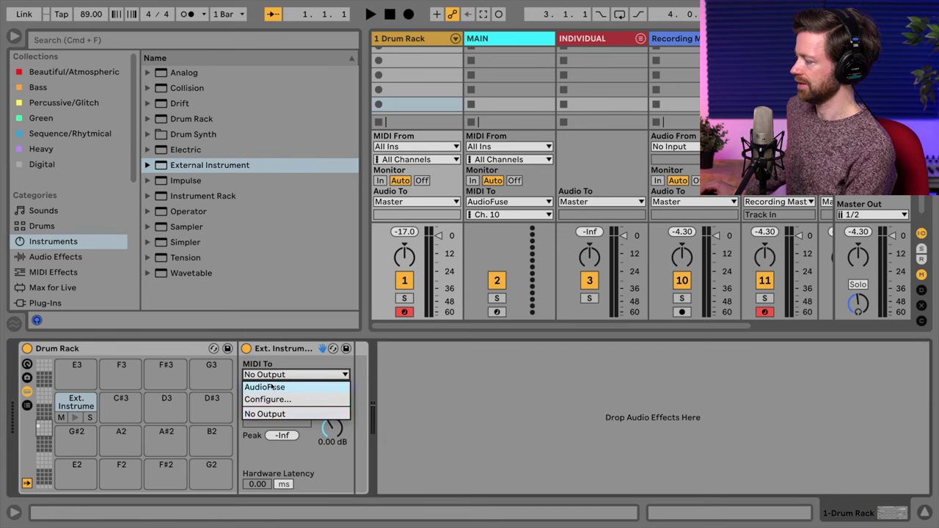
left_click(271, 387)
left_click(270, 389)
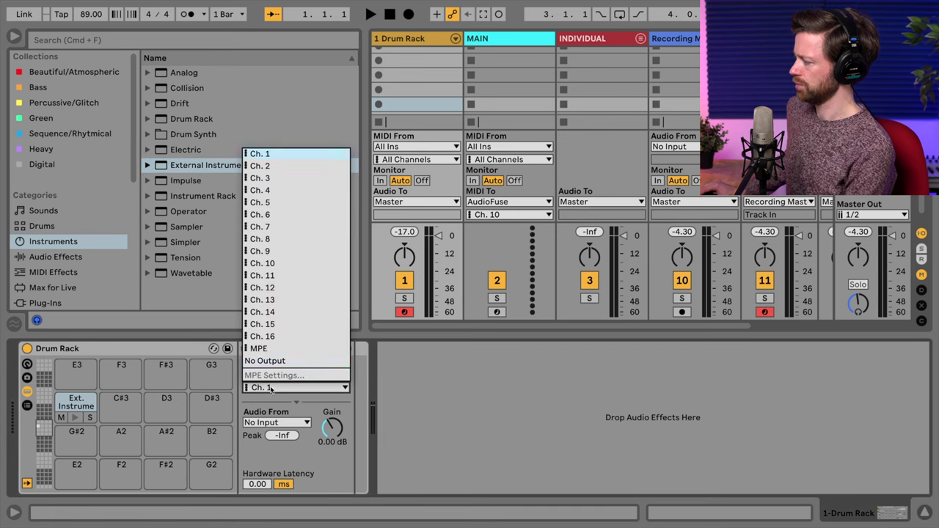
left_click(266, 240)
left_click(258, 423)
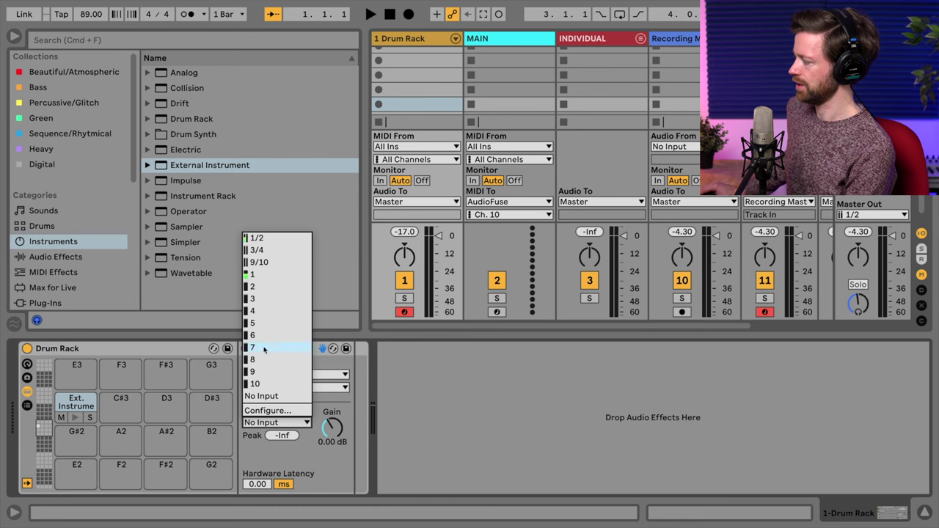
left_click(258, 350)
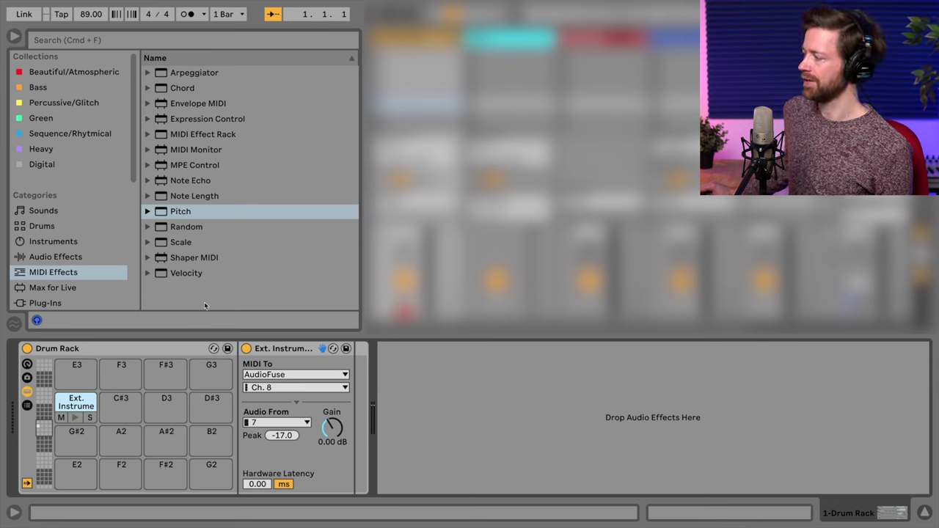
Insert a Pitch MIDI effect before C3's External Instrument, transposed +3 semitones
left_click(41, 274)
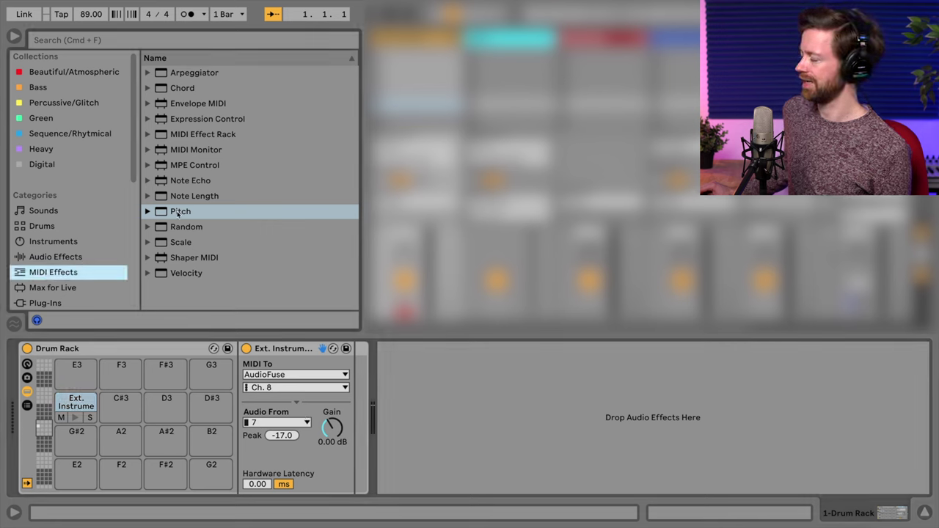
left_click_drag(178, 212, 253, 369)
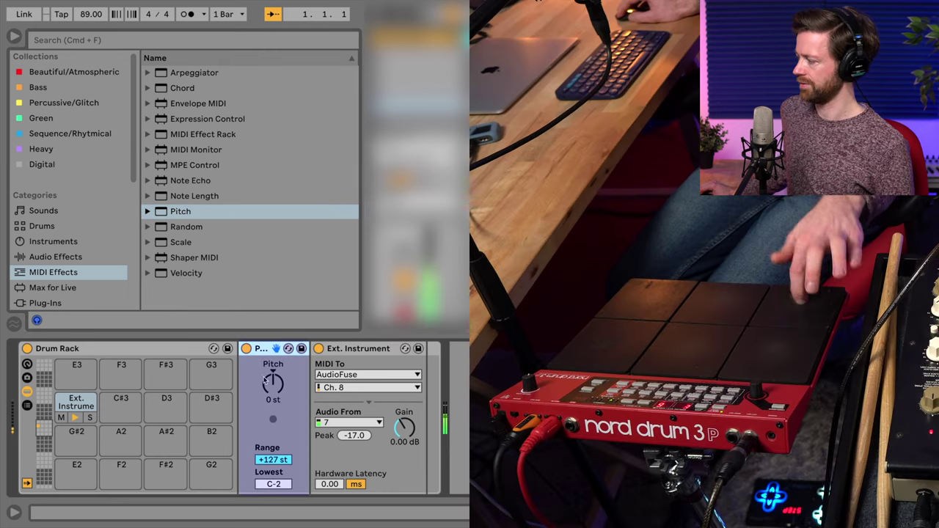
left_click_drag(271, 384, 272, 387)
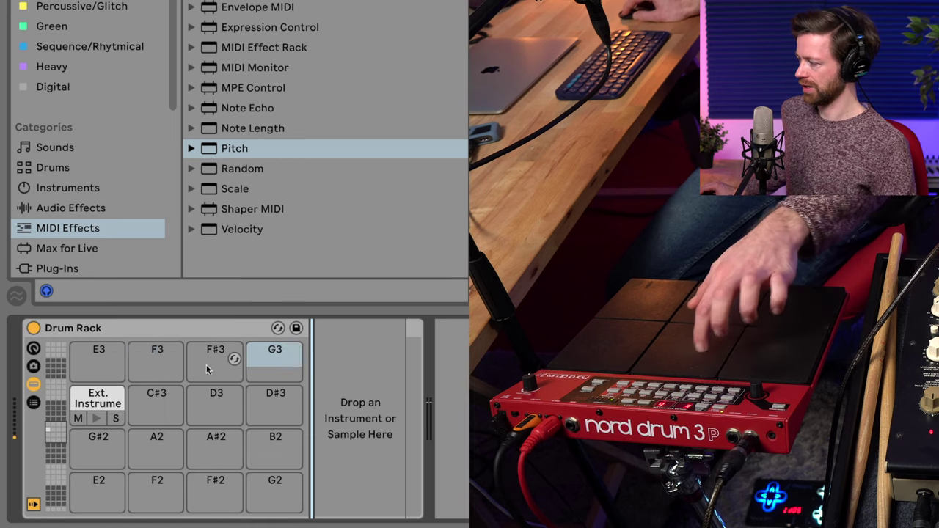
Load an External Instrument onto pad F3 and route its MIDI to AudioFuse Ch. 8
left_click(175, 359)
left_click(105, 188)
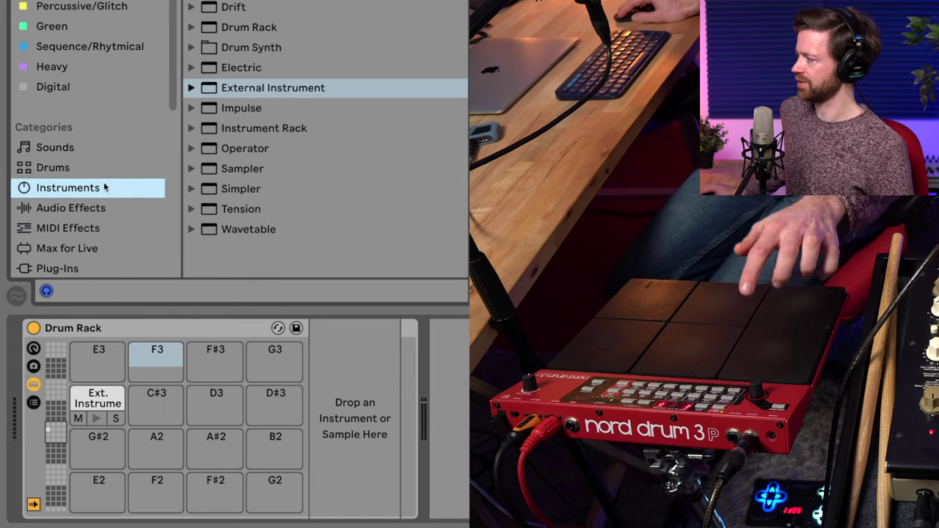
left_click_drag(269, 88, 144, 358)
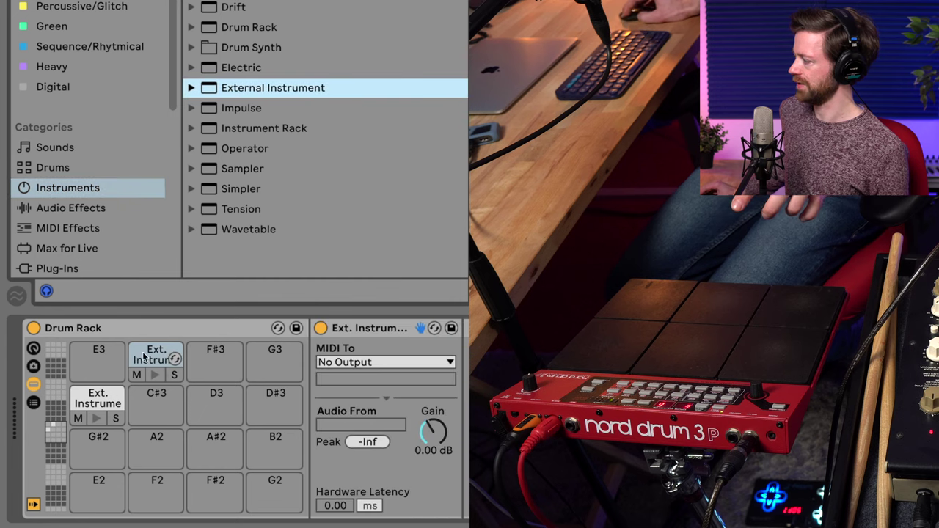
left_click(352, 362)
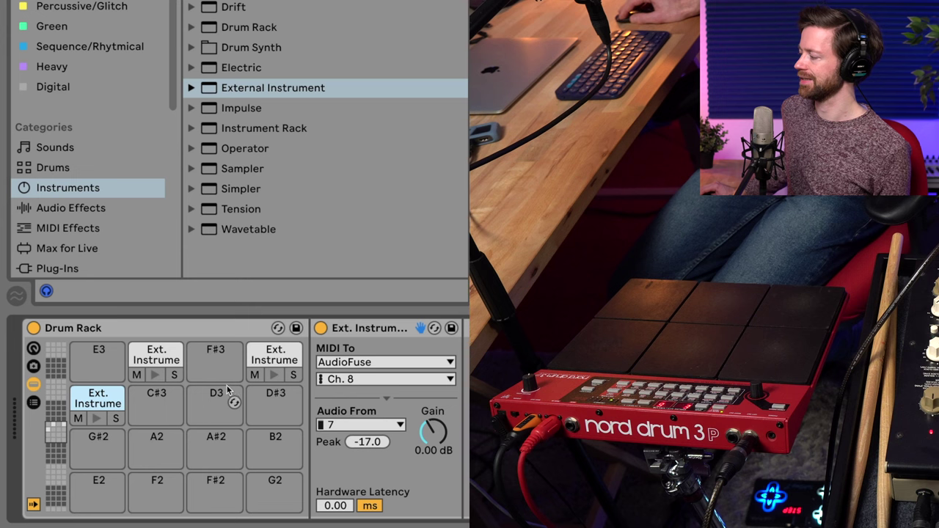
left_click(160, 361)
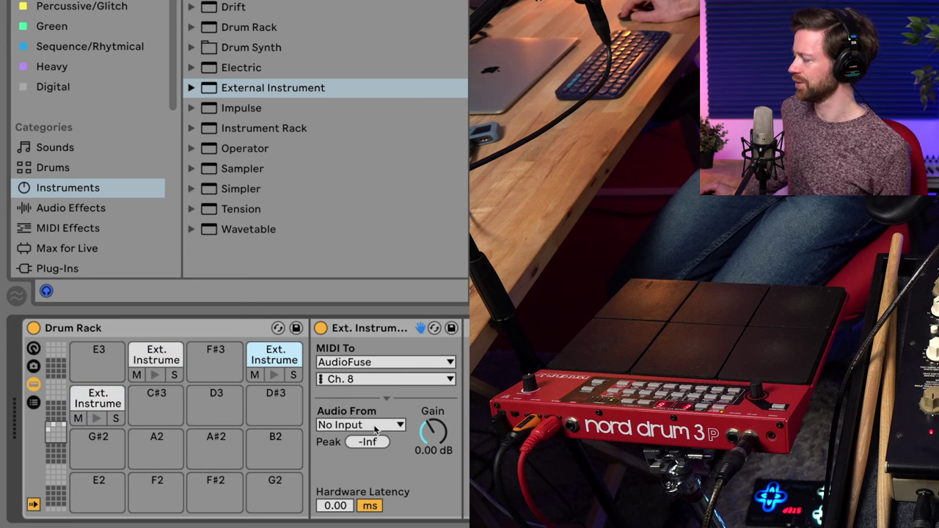
Add Pitch MIDI effects in front of the F3 and G3 External Instruments
left_click(121, 370)
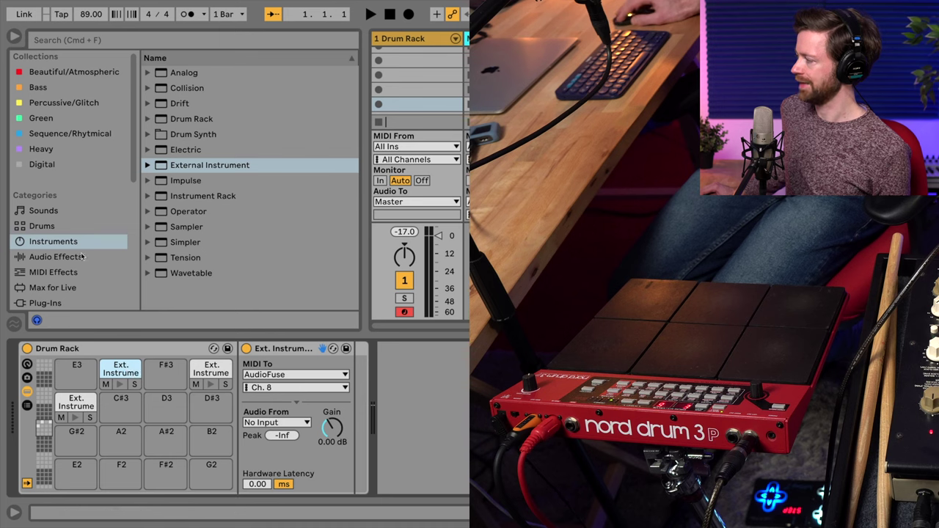
left_click(66, 276)
double_click(176, 211)
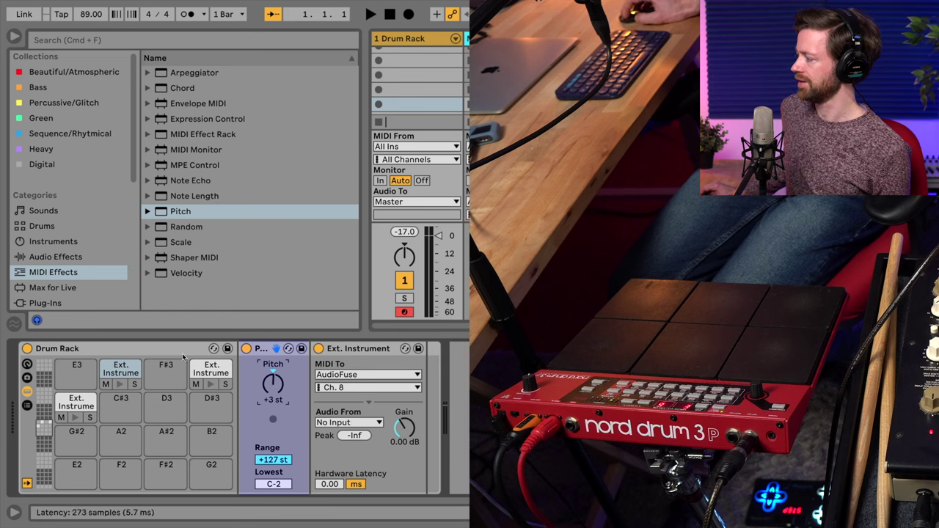
left_click(211, 370)
left_click_drag(180, 213, 278, 387)
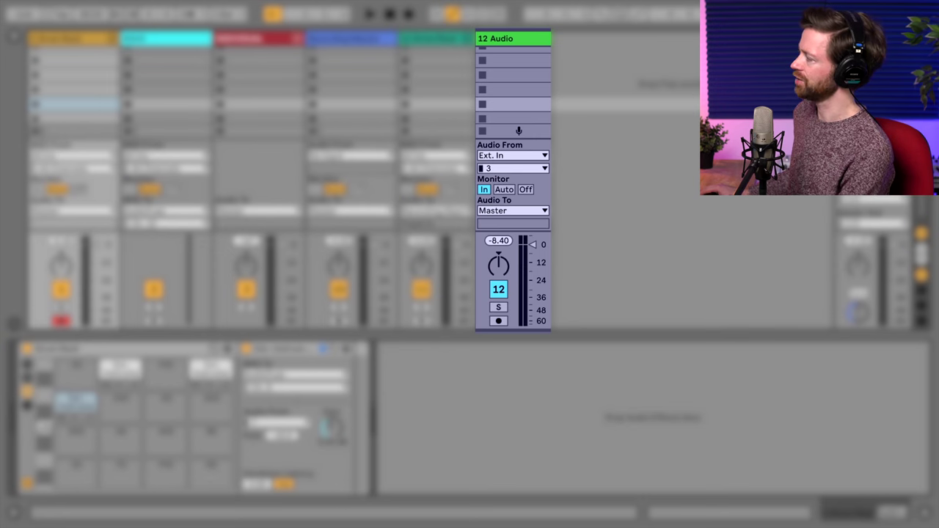
Deactivate track 12, then Group C3's External Instrument into an Instrument Rack and show its chains
left_click(499, 290)
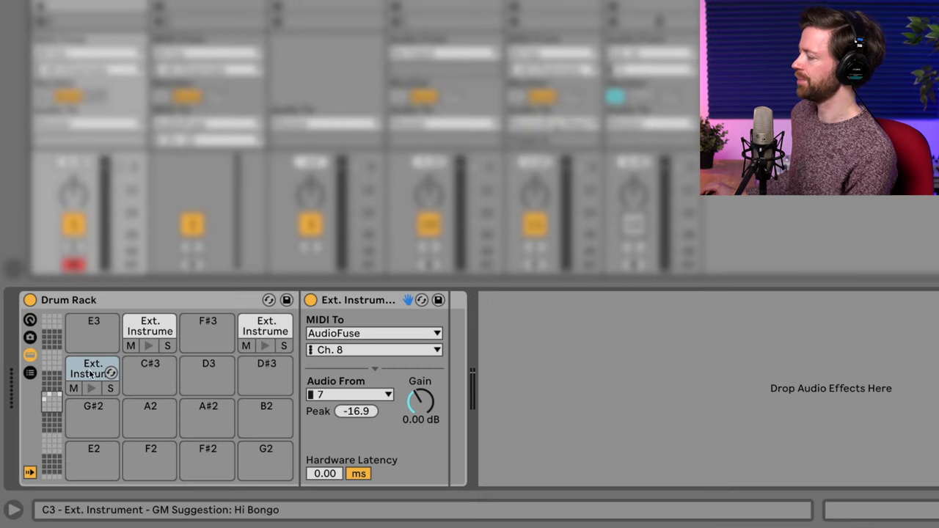
left_click(82, 405)
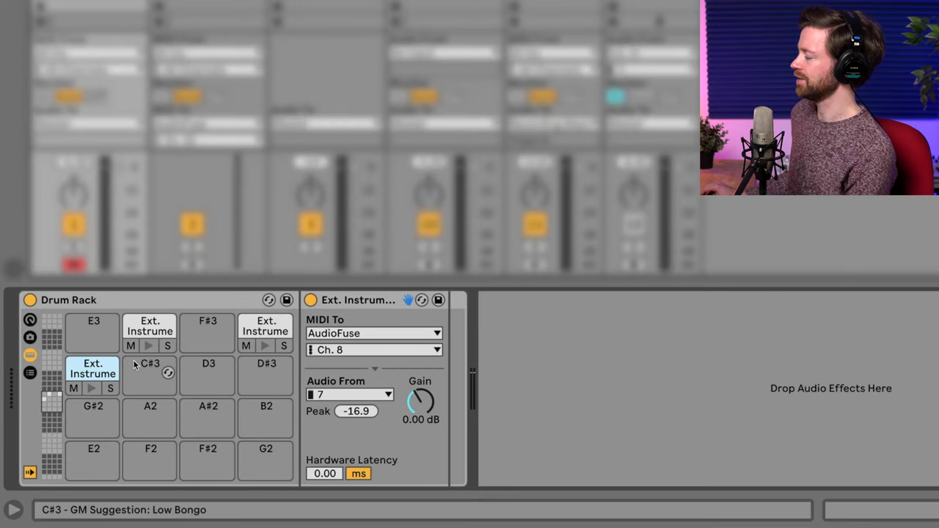
left_click(354, 303)
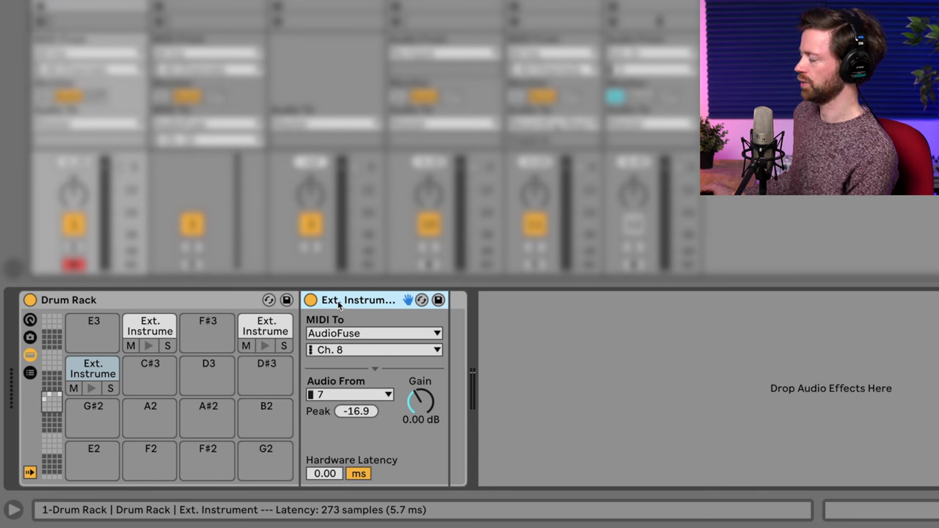
right_click(339, 305)
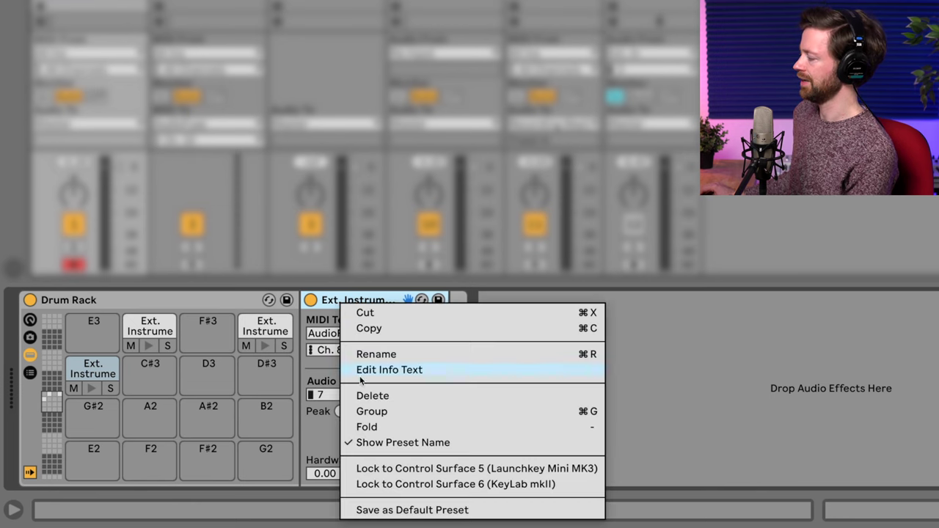
left_click(373, 411)
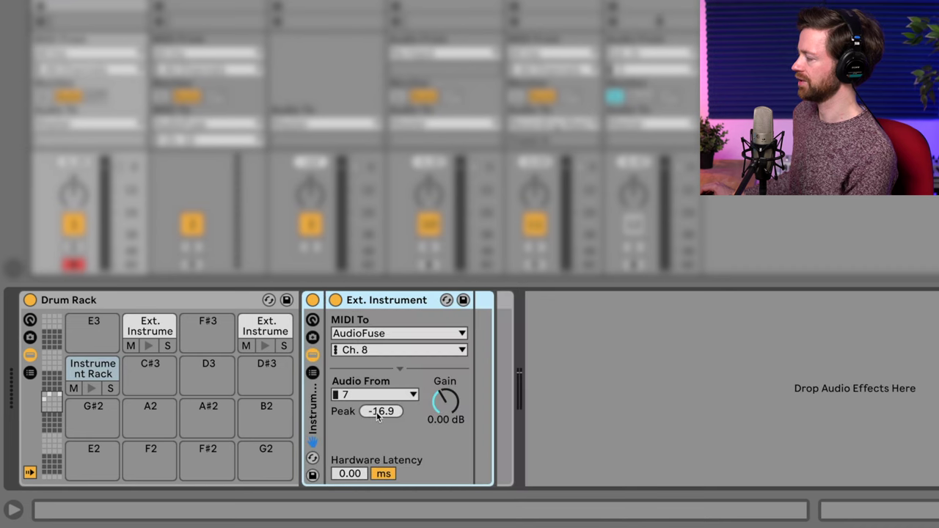
left_click(314, 374)
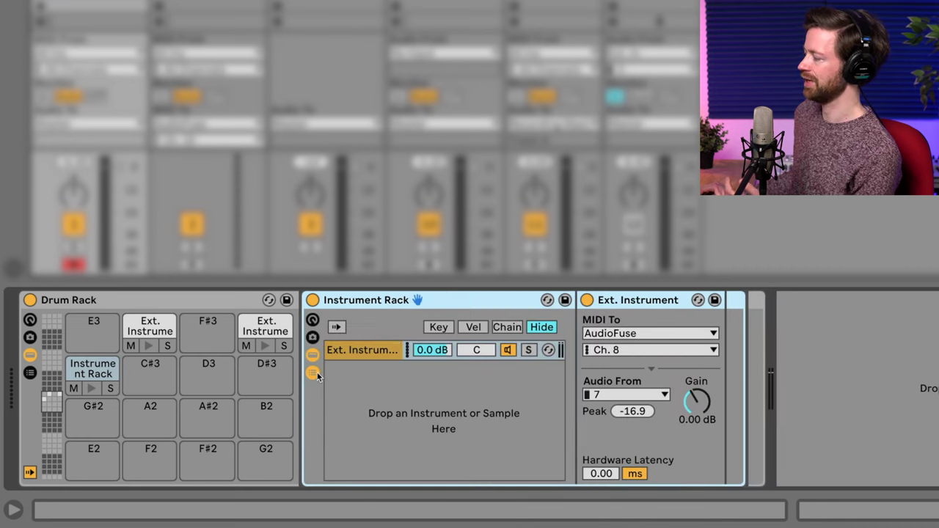
Create a new rack chain holding an External Audio Effect with Audio From set to 3
right_click(371, 378)
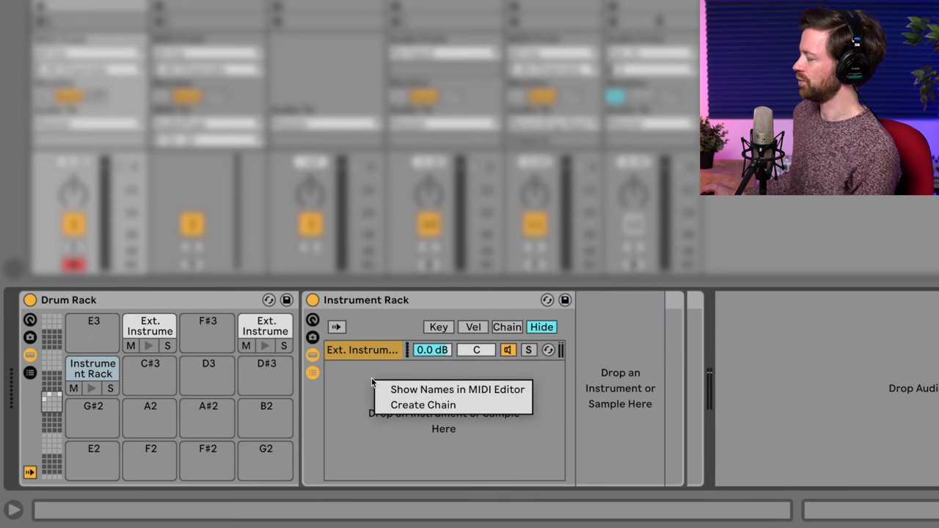
left_click(409, 406)
left_click(376, 375)
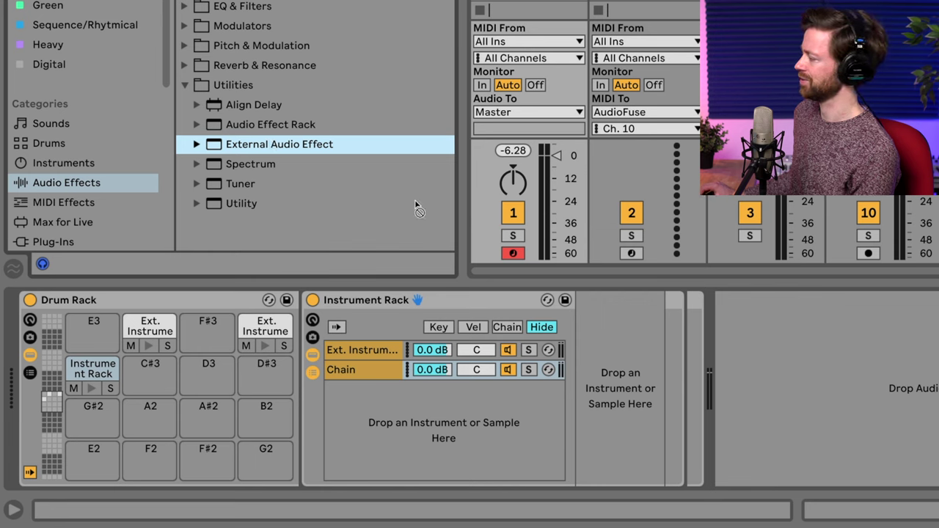
left_click_drag(416, 208, 596, 378)
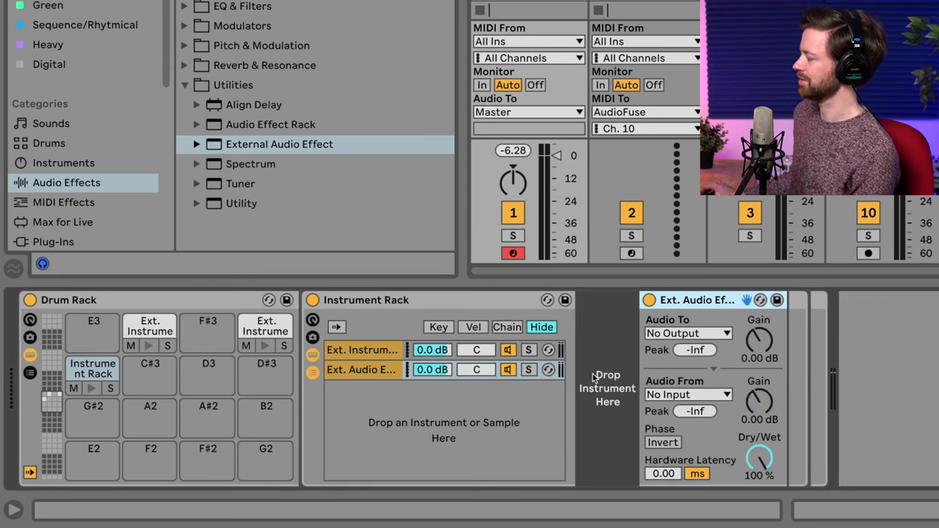
left_click(701, 395)
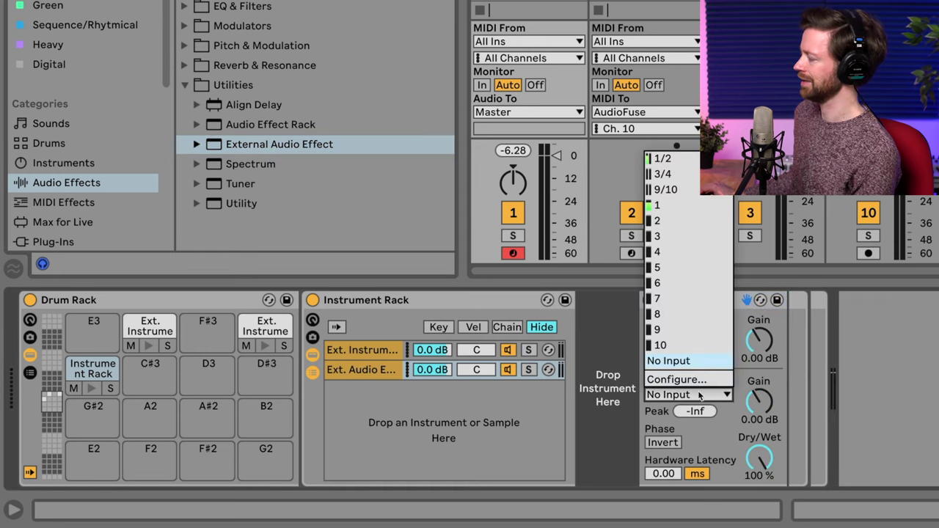
left_click(668, 235)
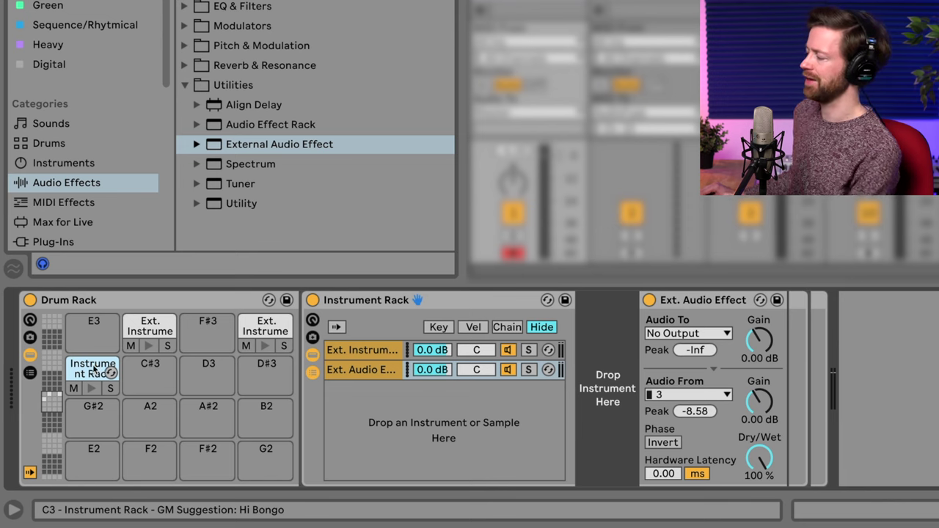
left_click(356, 371)
Delete the External Audio Effect chain and place an External Audio Effect on pad A2
key("Delete")
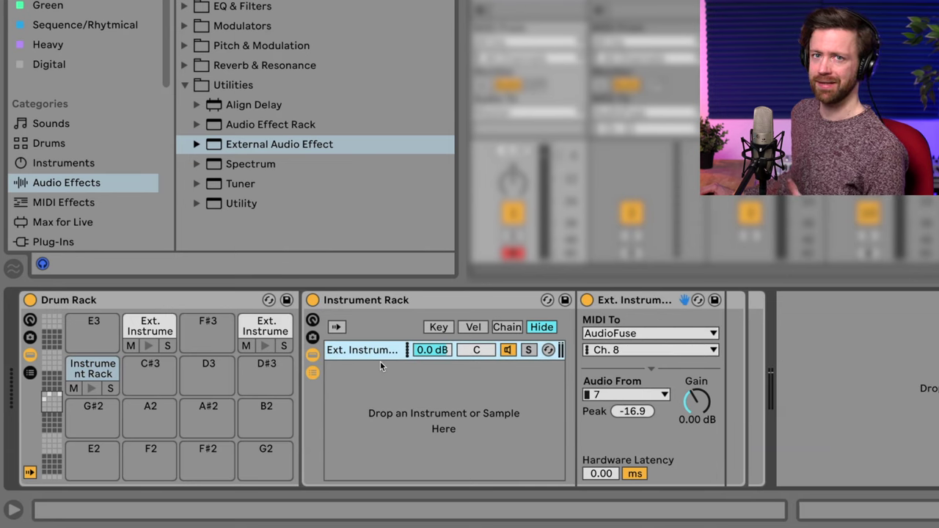
left_click(143, 418)
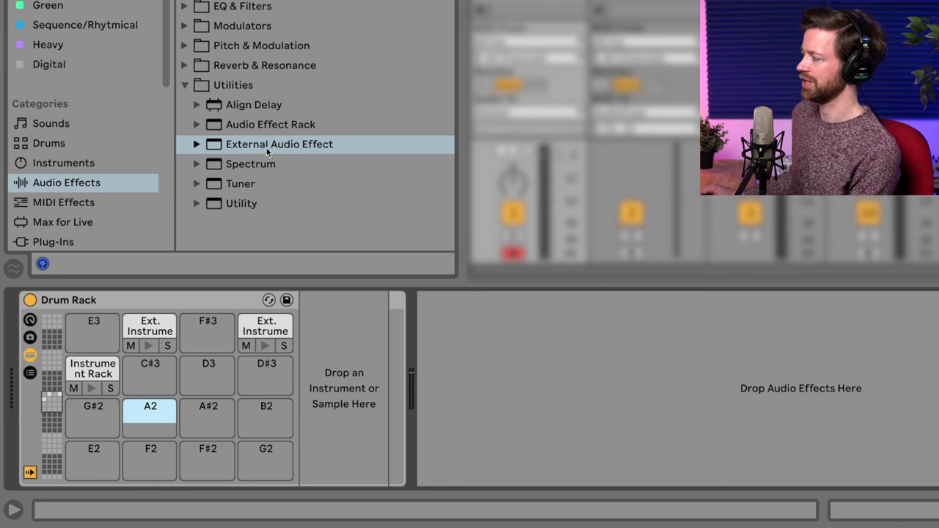
left_click_drag(268, 150, 147, 416)
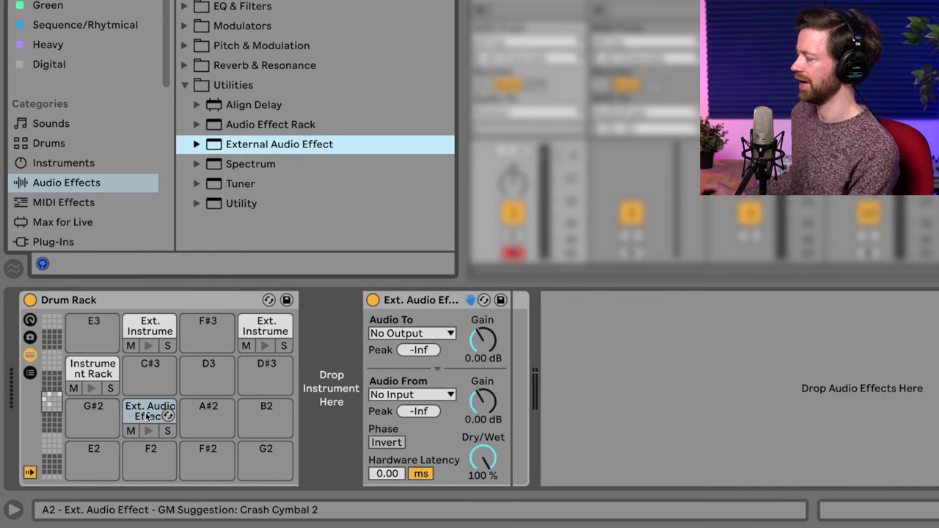
Set the A2 External Audio Effect's audio input to 3
left_click(449, 390)
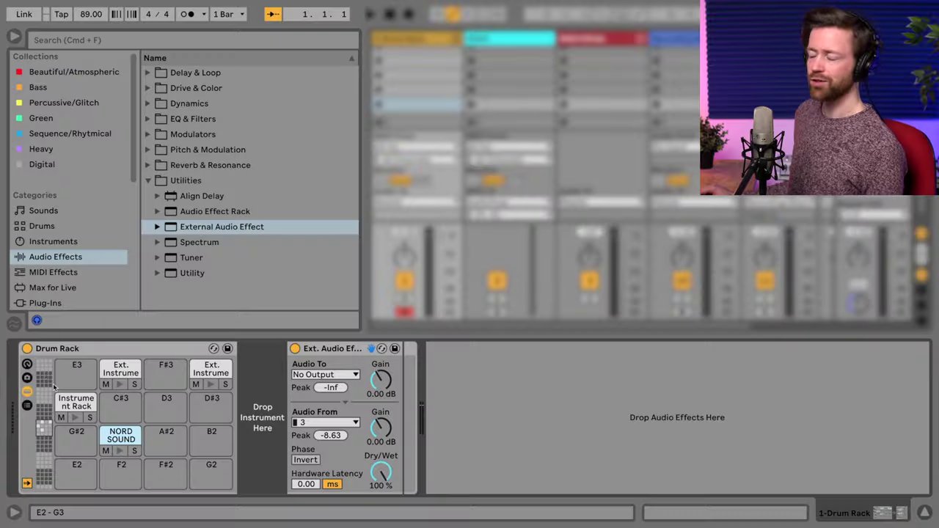
left_click(73, 404)
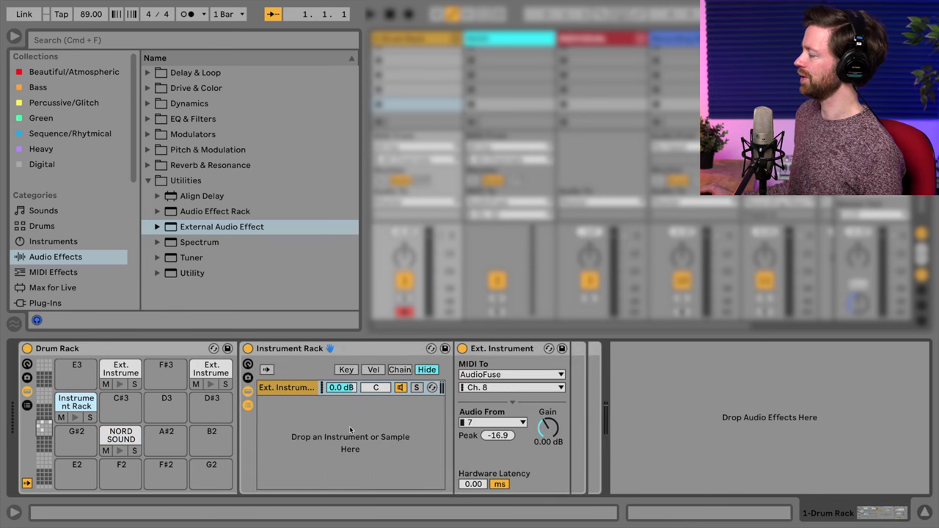
Create a new rack chain and load Plug-Ins > AUv2 > Arturia > Pigments into it
right_click(307, 419)
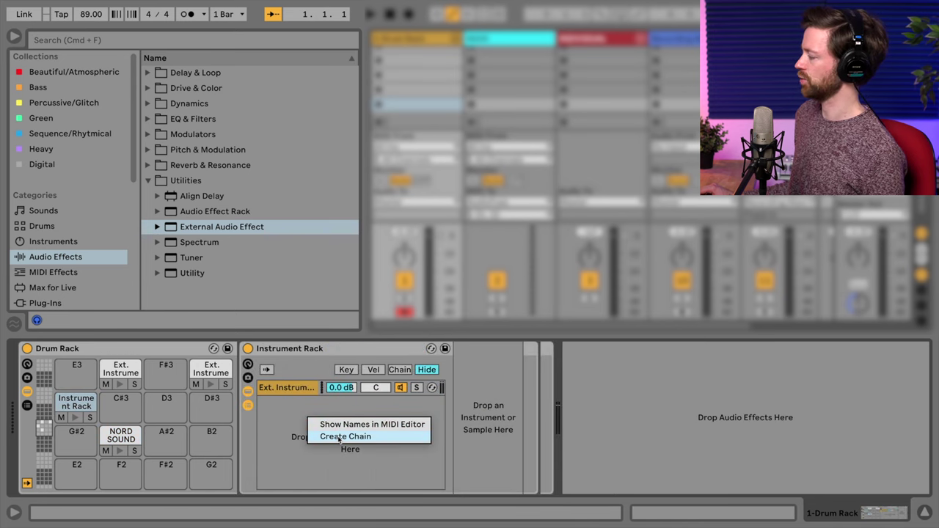
left_click(345, 436)
scroll(32, 270, "down", 1)
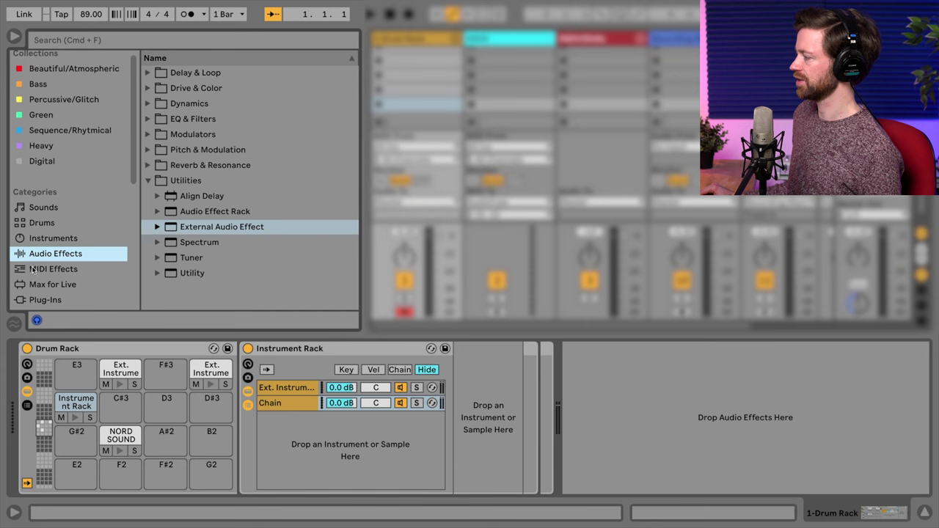
left_click(44, 300)
left_click(149, 73)
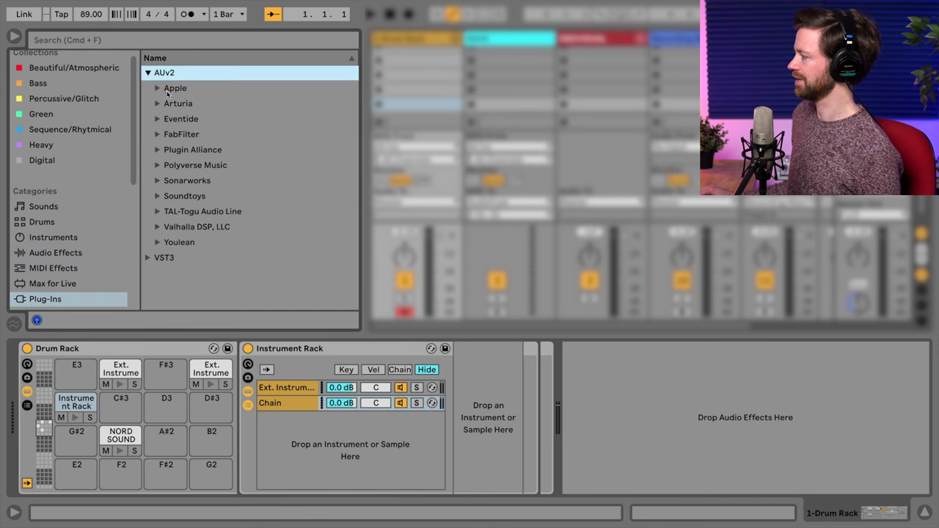
left_click(156, 103)
scroll(220, 191, "down", 5)
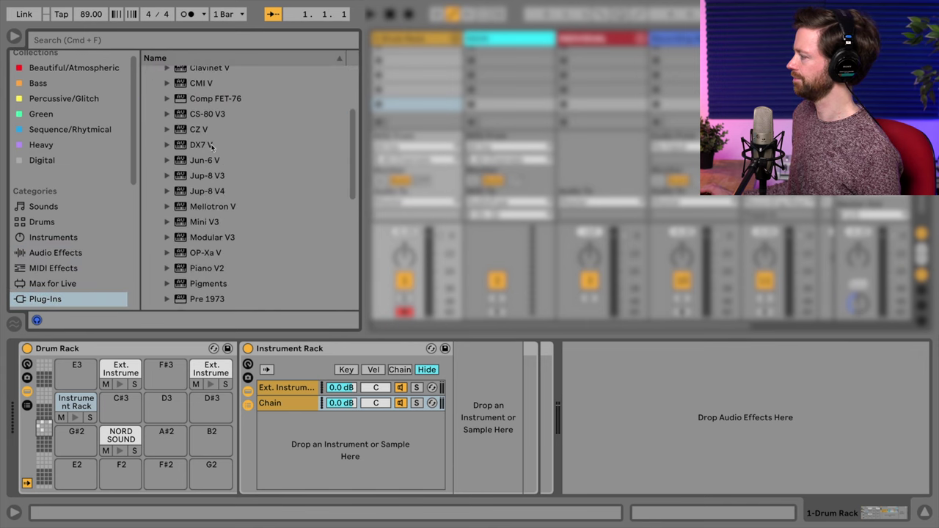
double_click(193, 280)
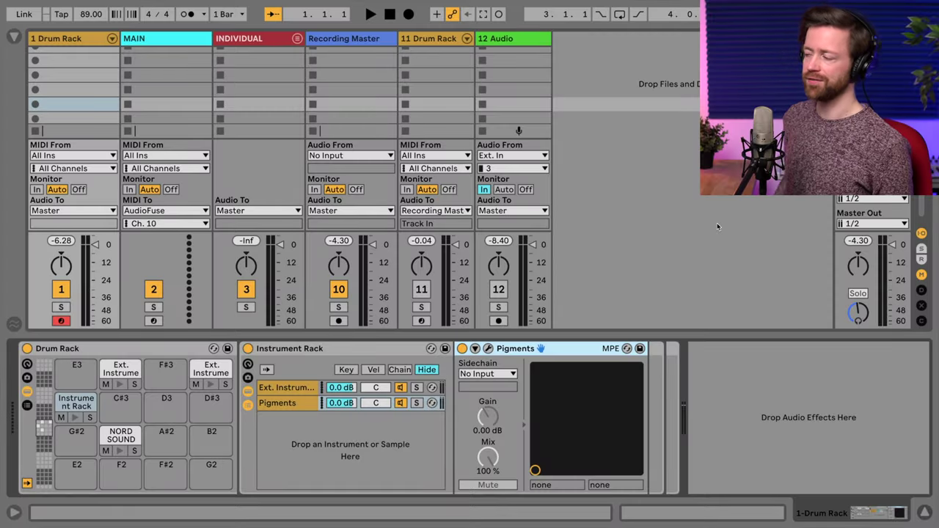
Lower the Pigments chain volume to -12.7 dB
left_click_drag(341, 403, 341, 452)
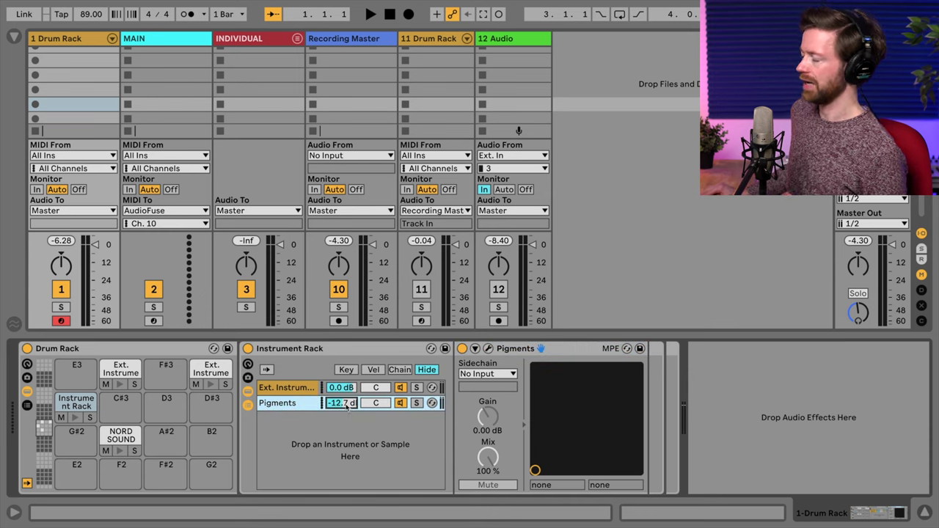
left_click(13, 37)
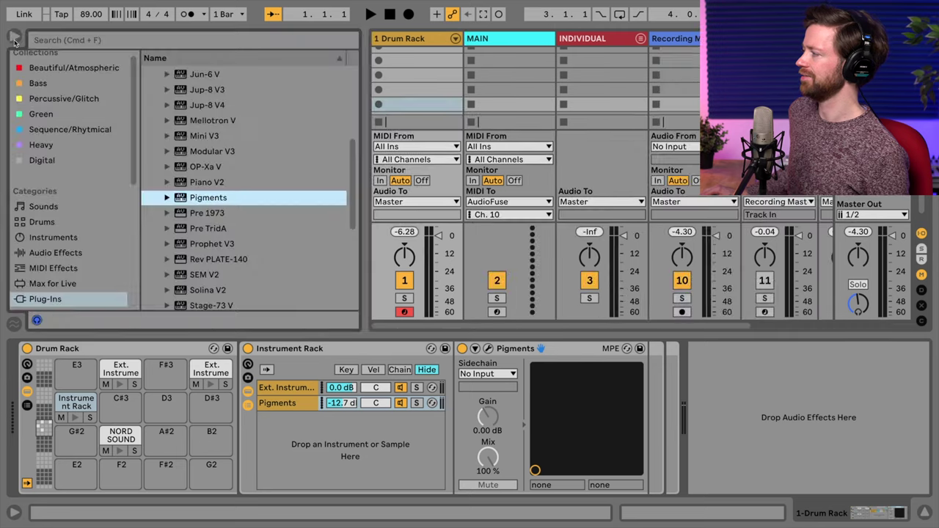
left_click(69, 269)
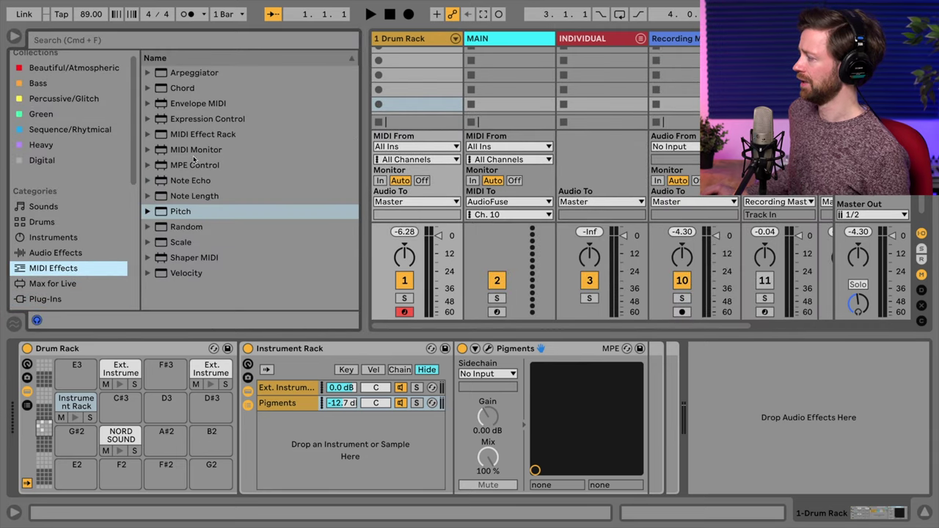
Insert a Chord effect with Shift 1 +7 st and Shift 2 +14 st, then Scale, before Pigments
left_click_drag(174, 92, 487, 382)
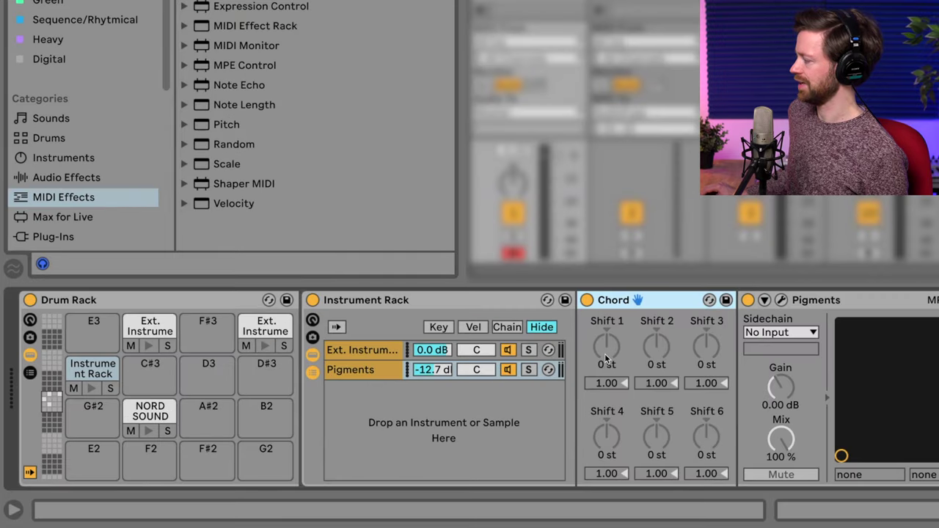
left_click_drag(605, 354, 605, 340)
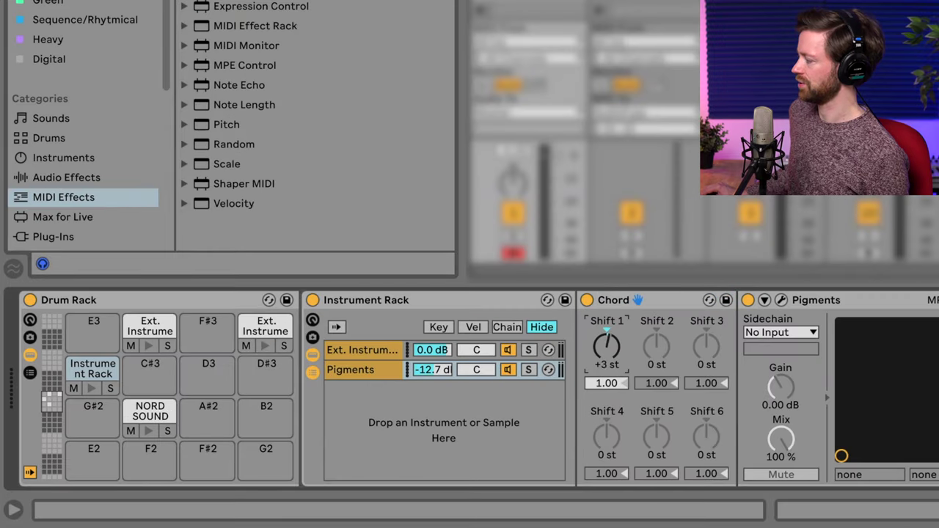
left_click_drag(655, 364, 656, 339)
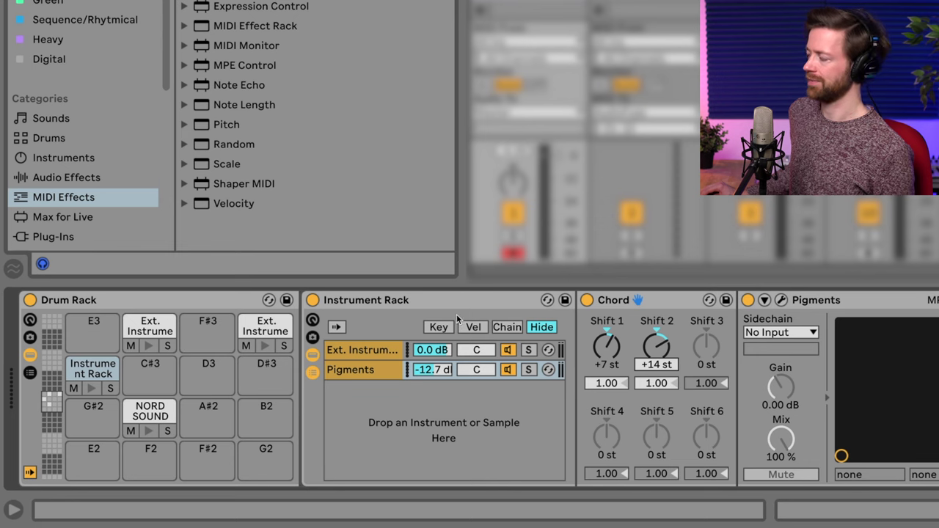
left_click_drag(273, 167, 741, 358)
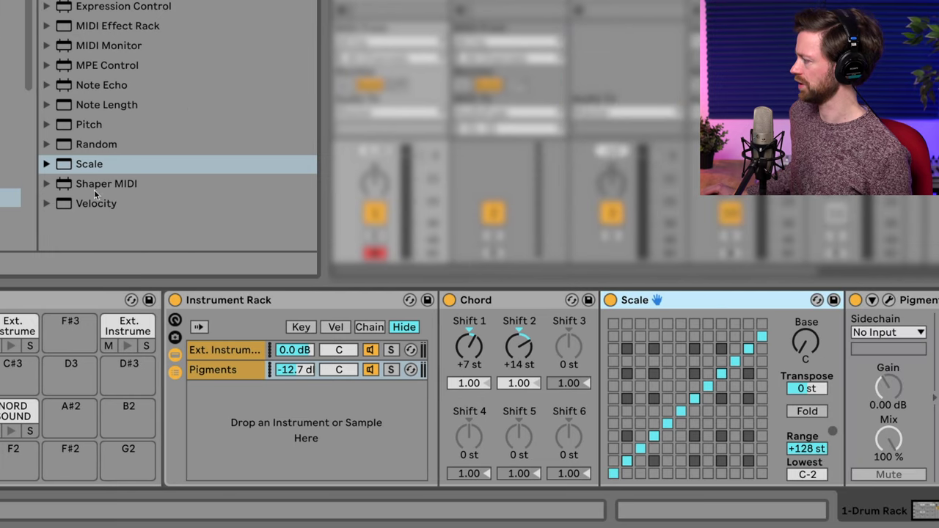
Swap the plain Scale for the Dorian Mode preset after Chord, and add a Pitch effect before Chord
key("Delete")
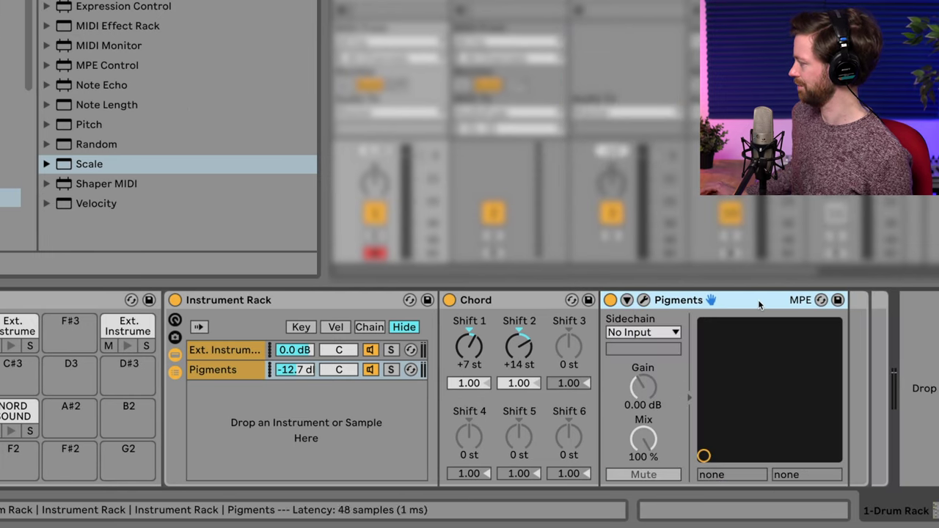
left_click(47, 165)
scroll(136, 169, "down", 2)
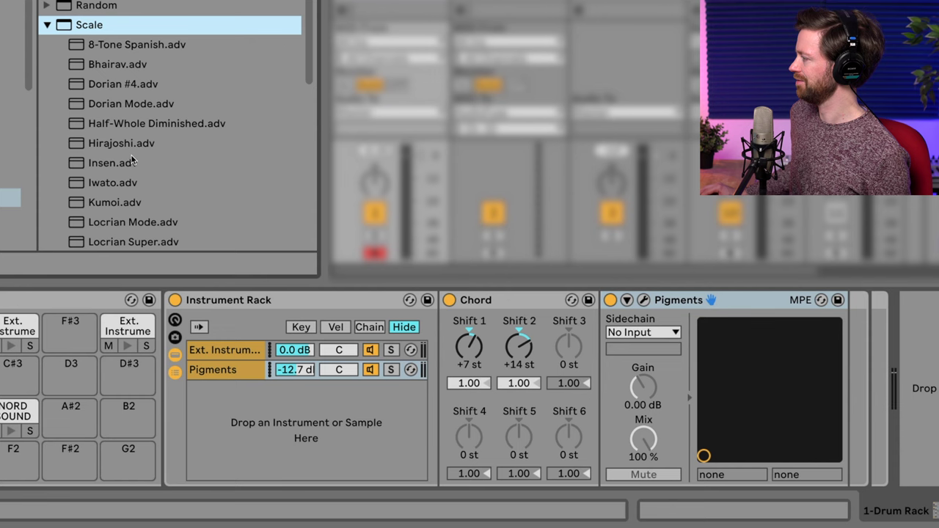
left_click_drag(92, 104, 613, 347)
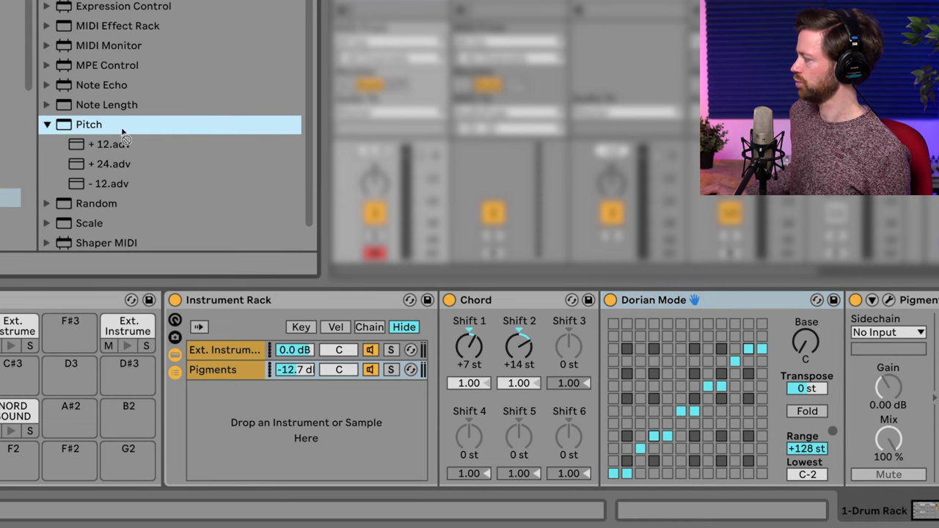
left_click_drag(121, 143, 445, 362)
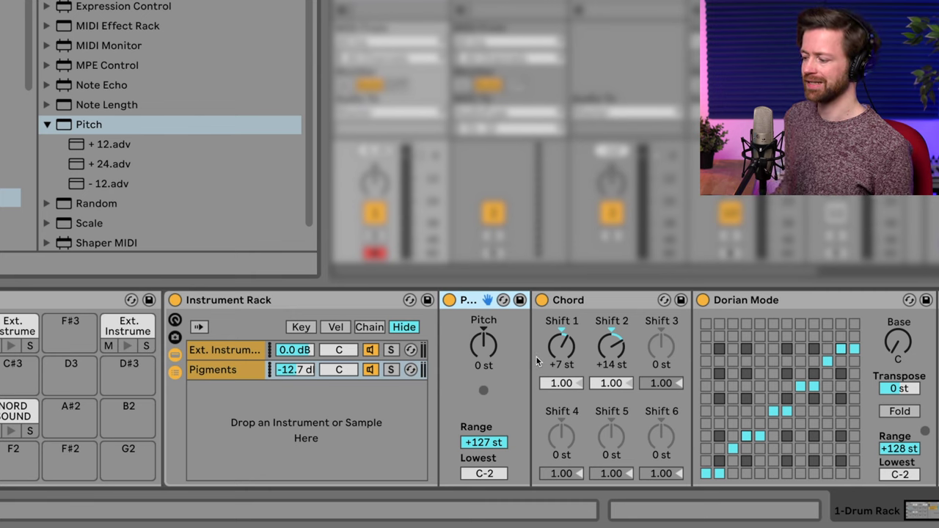
Turn the Pitch effect ahead of Chord up to +3 st
left_click_drag(484, 344, 484, 339)
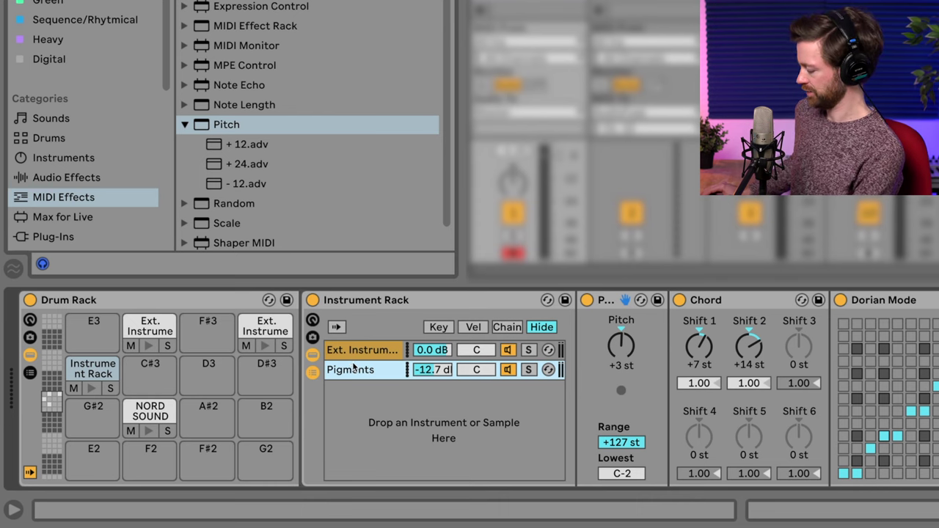
Group the F3 pad's Pitch and External Instrument devices into an Instrument Rack with Ctrl+G
left_click(150, 327)
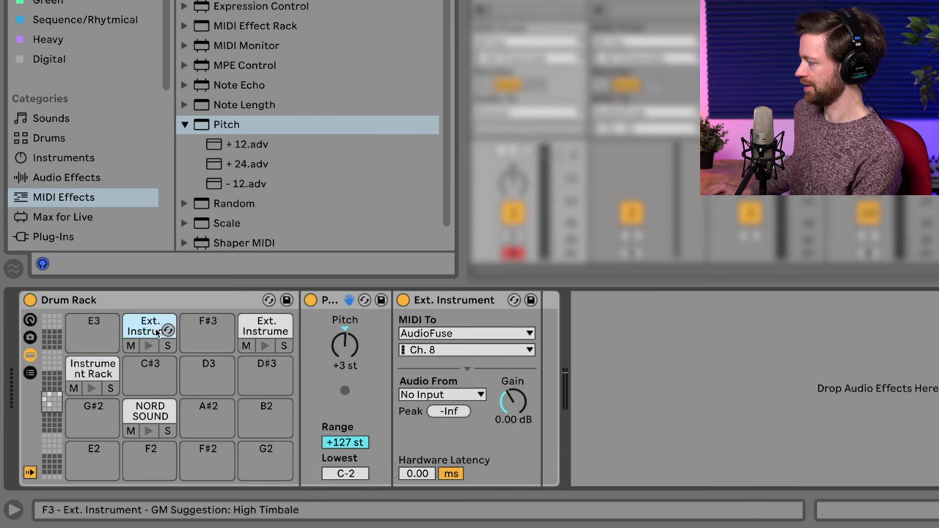
left_click(332, 302)
left_click(423, 306)
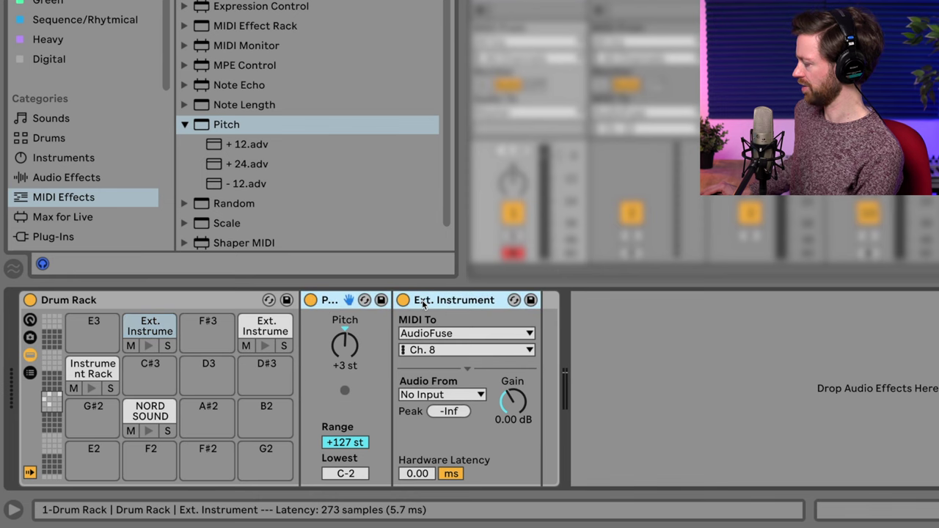
key("ctrl+g")
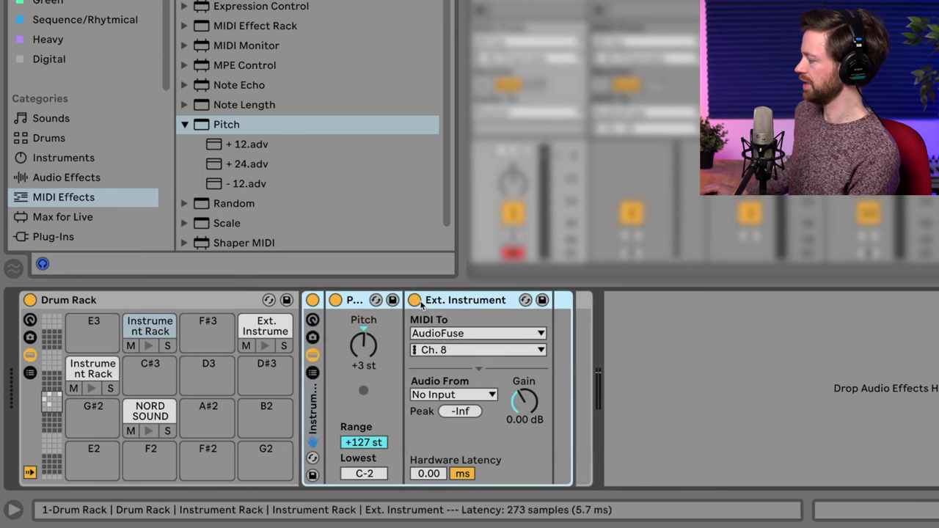
Check the original and F3 rack chains, then set the G3 rack's pitch to +1 st
left_click(94, 371)
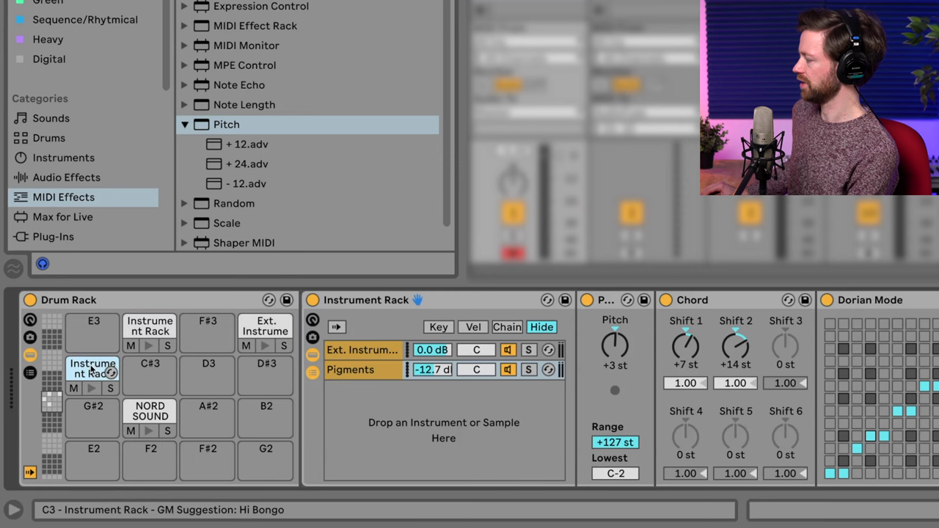
left_click(370, 373)
left_click(155, 326)
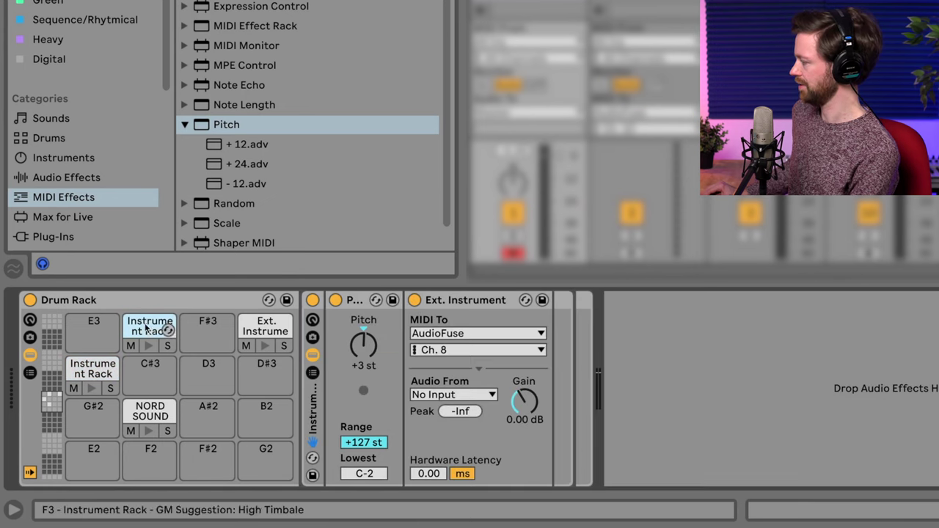
left_click(313, 372)
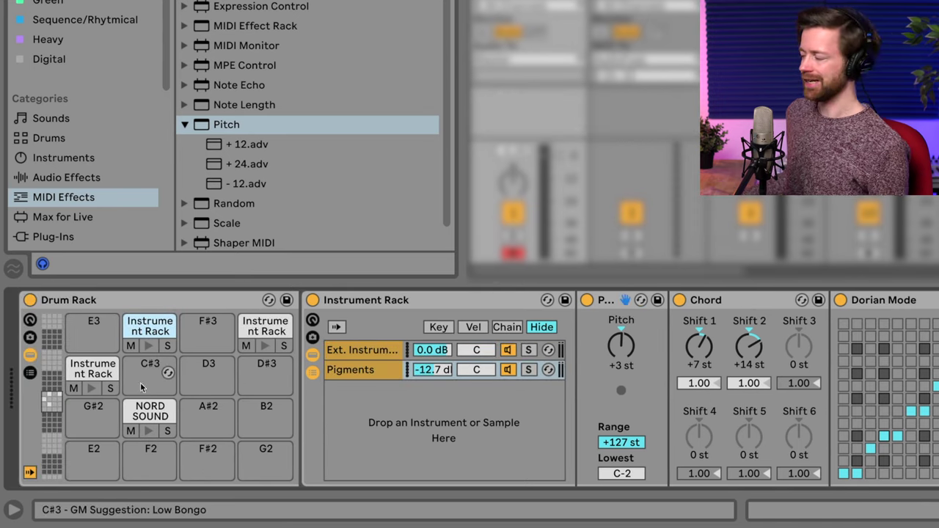
left_click(620, 349)
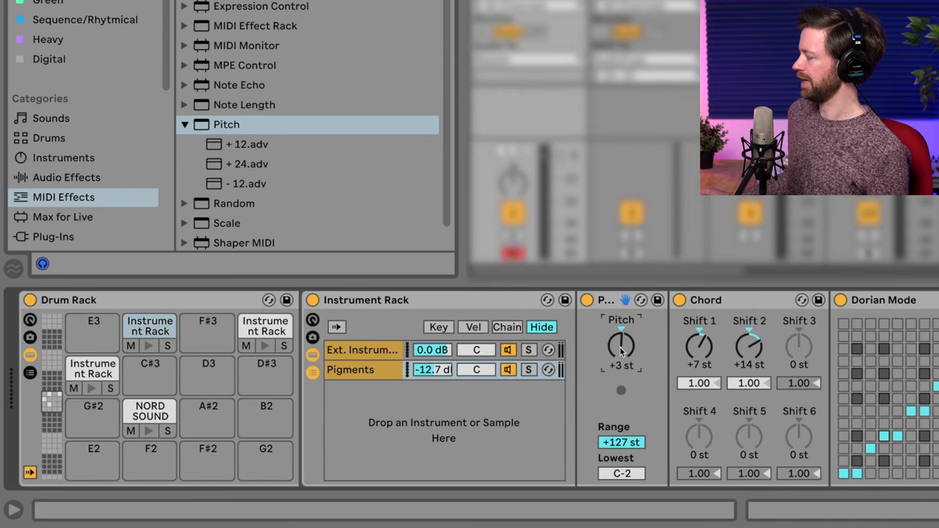
left_click(266, 327)
left_click_drag(615, 345, 615, 353)
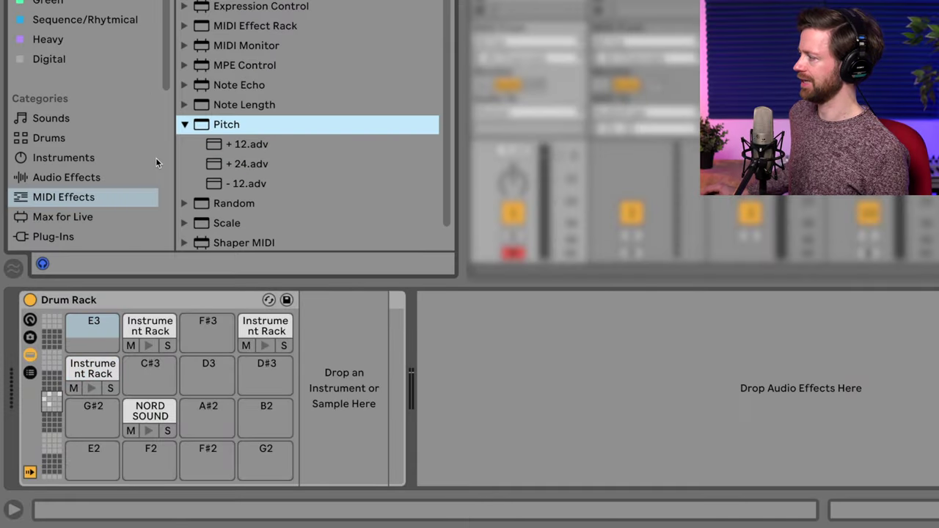
Load an External Instrument onto pad E3, sending MIDI to AudioFuse channel 7
left_click(150, 158)
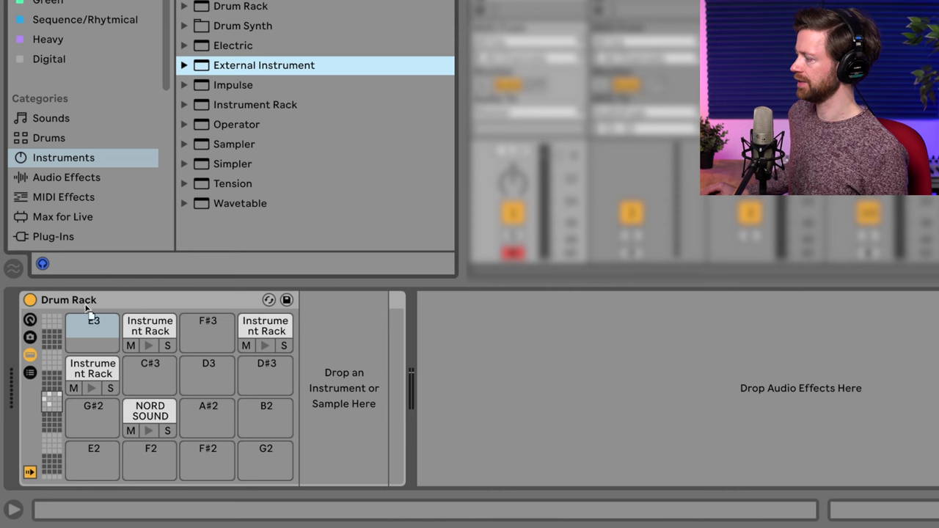
left_click_drag(87, 308, 87, 323)
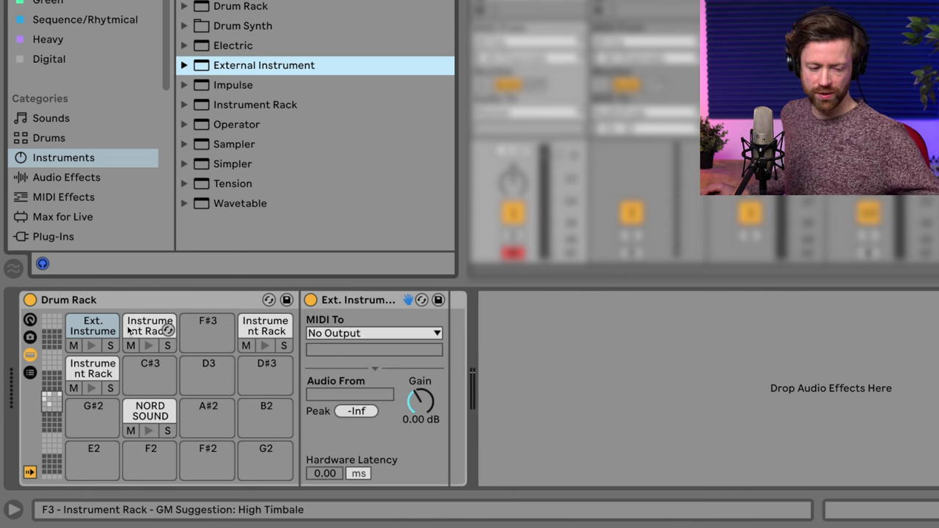
left_click(342, 334)
left_click(342, 348)
left_click(337, 349)
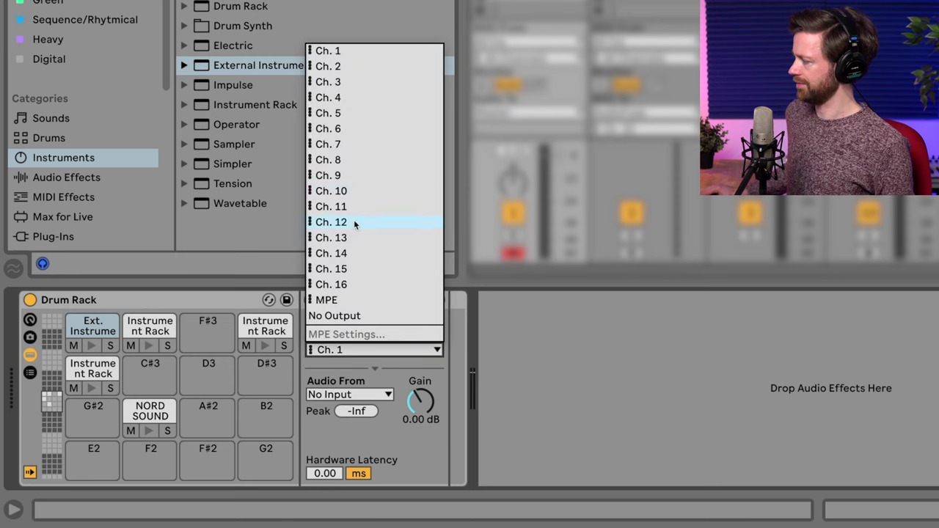
left_click(357, 145)
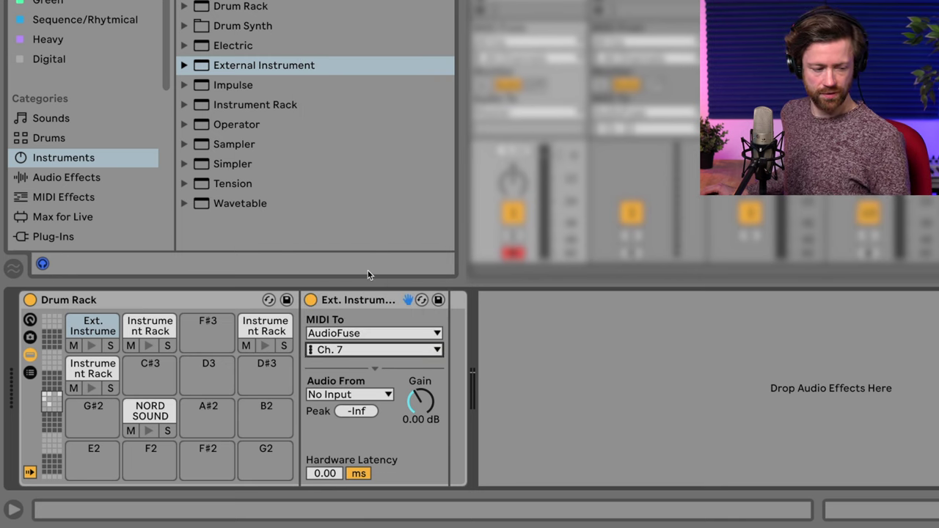
Set the External Instrument's audio return to inputs 9/10
left_click(346, 396)
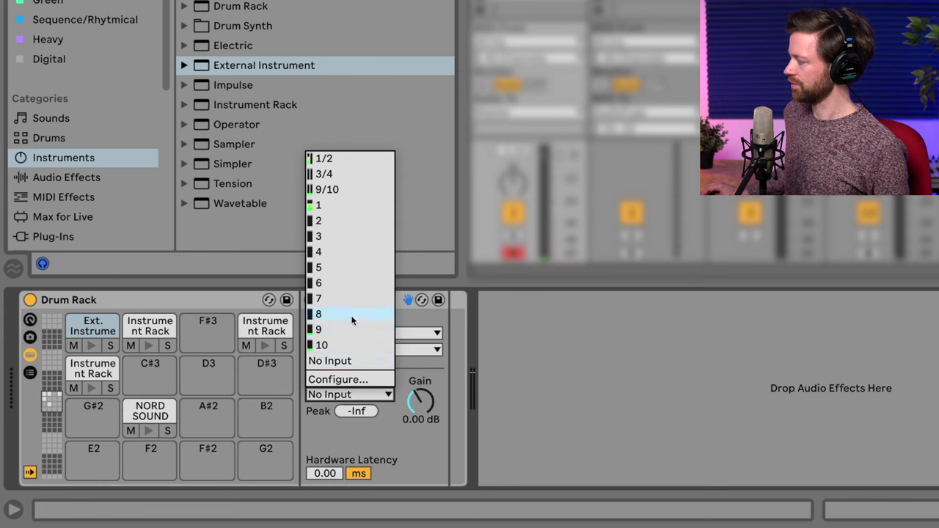
left_click(343, 190)
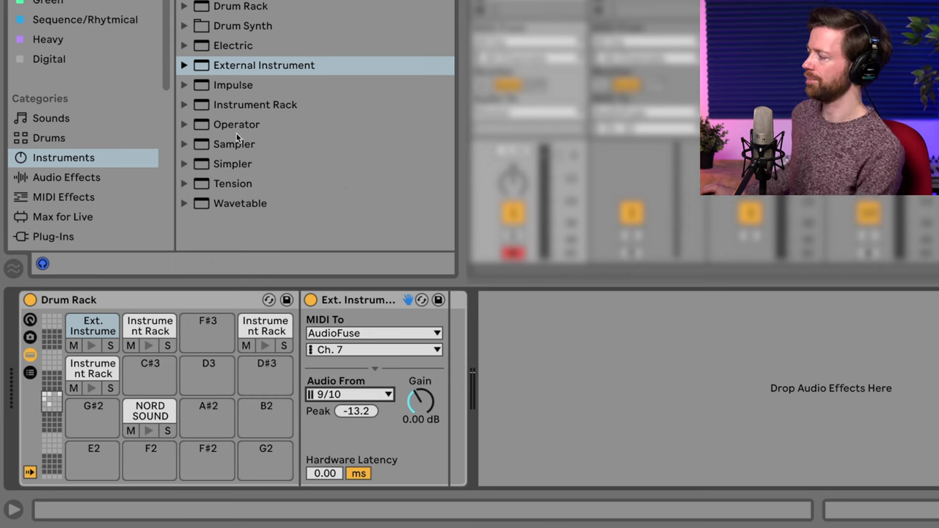
scroll(110, 172, "down", 2)
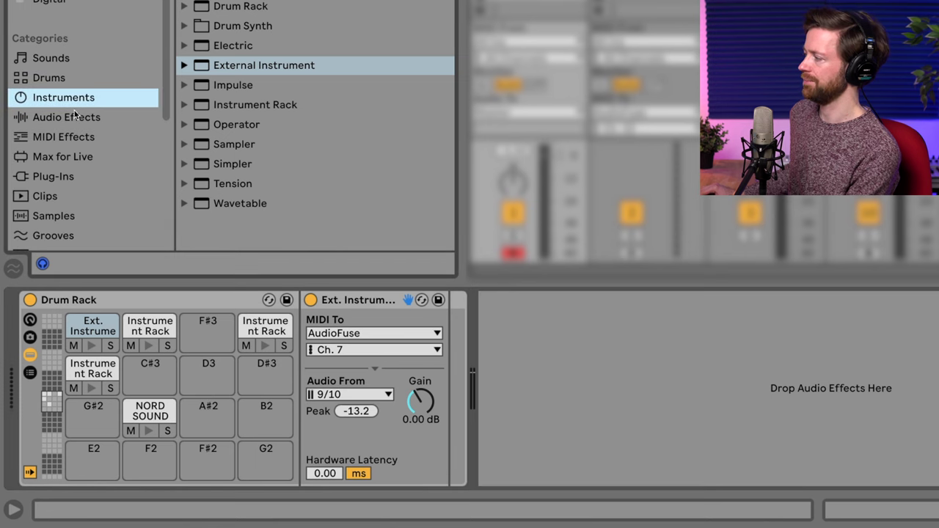
Drop the Dorian Mode.adv scale preset from MIDI Effects before the E3 External Instrument
left_click(74, 117)
left_click(77, 137)
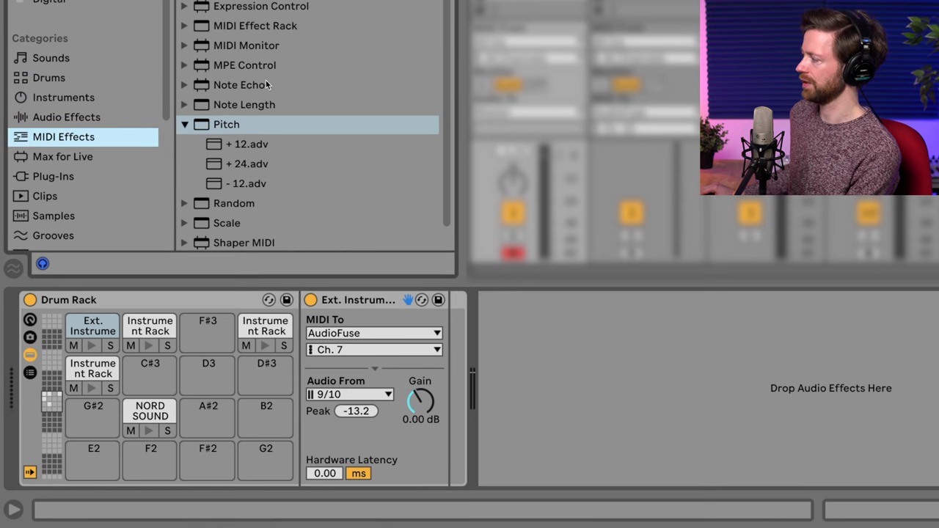
scroll(266, 89, "down", 1)
left_click(191, 201)
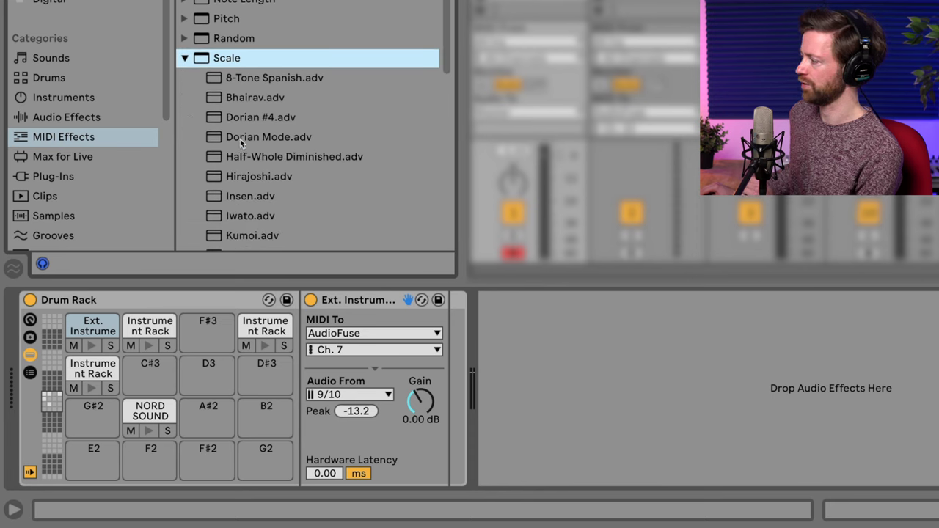
left_click_drag(242, 142, 321, 344)
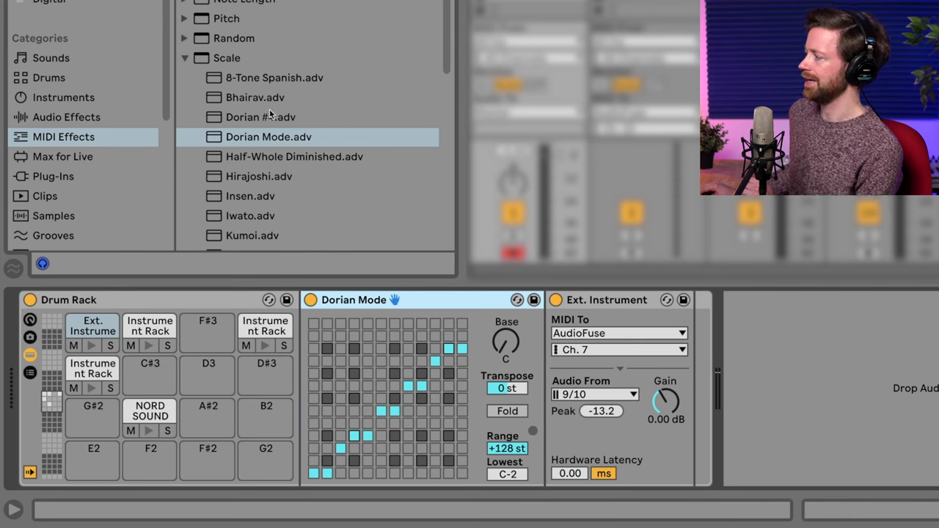
Add a Random effect with scale 2 and 100 % chance, then delete it again
left_click(187, 40)
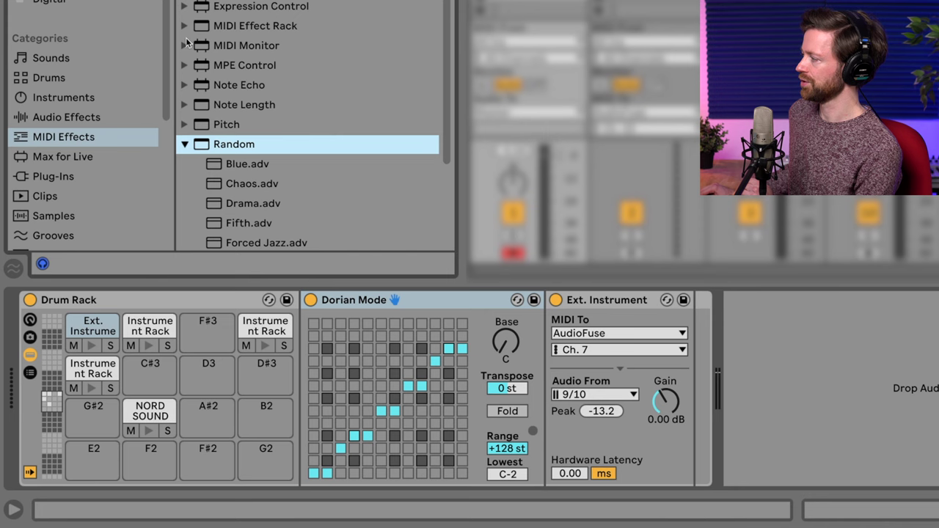
mouse_move(233, 149)
left_mouse_down()
mouse_move(317, 344)
mouse_move(310, 358)
mouse_move(321, 338)
left_mouse_up()
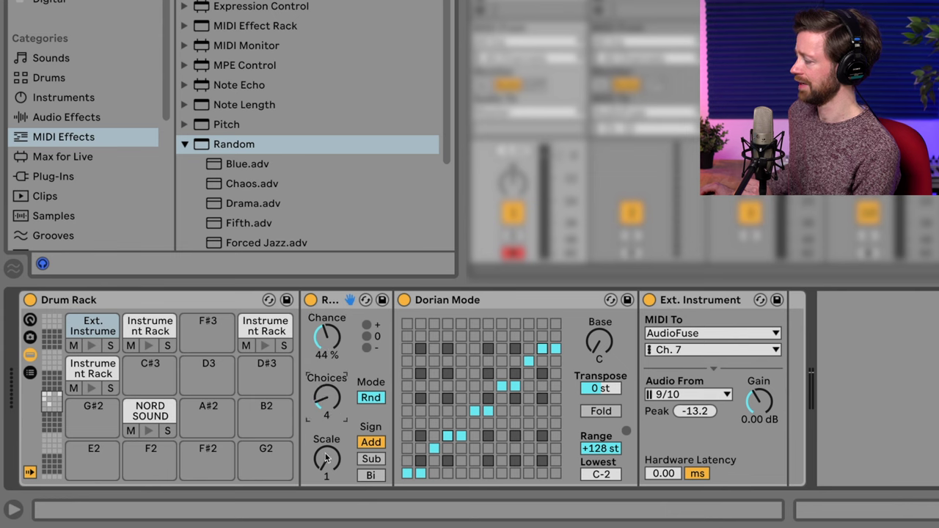
left_click_drag(328, 444, 328, 439)
left_click(331, 346)
left_click_drag(327, 337, 328, 329)
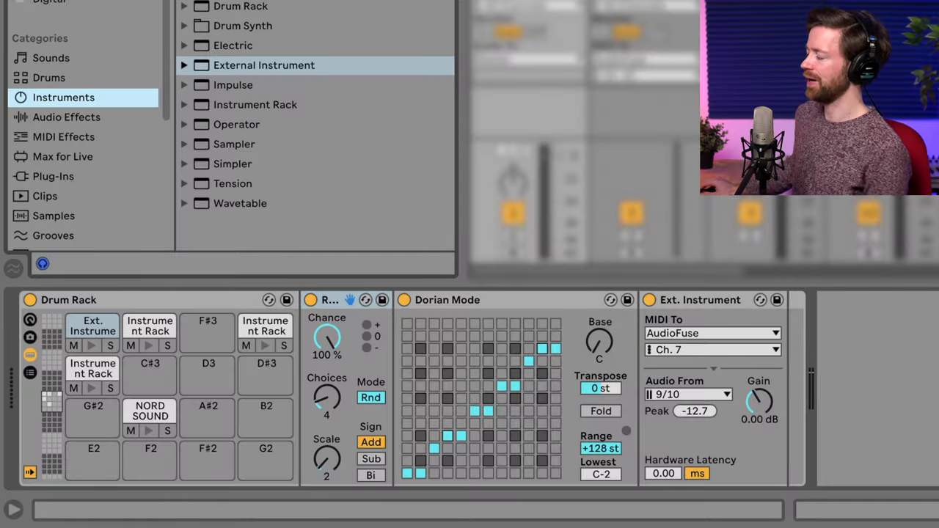
left_click(328, 302)
key("Delete")
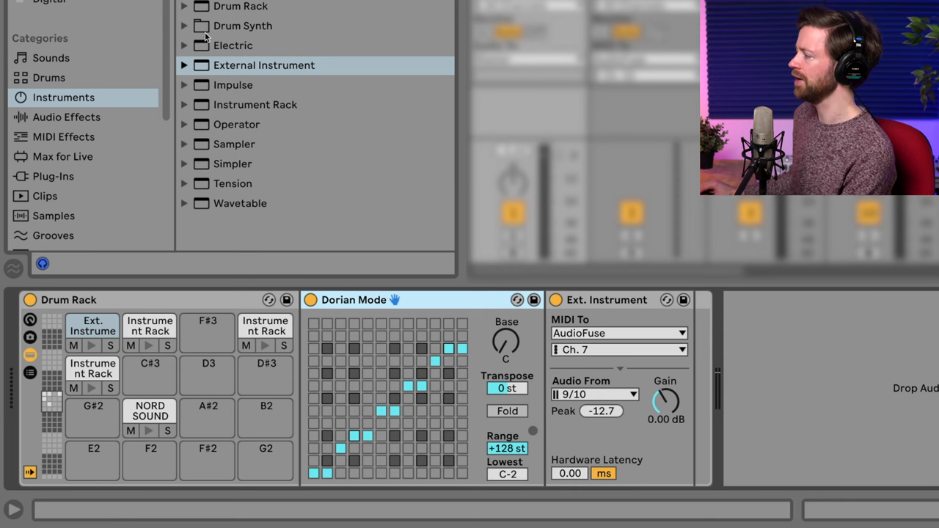
Add Expression Control and a Pitch effect before Dorian Mode on the E3 pad
left_click(69, 138)
left_click_drag(248, 8, 305, 321)
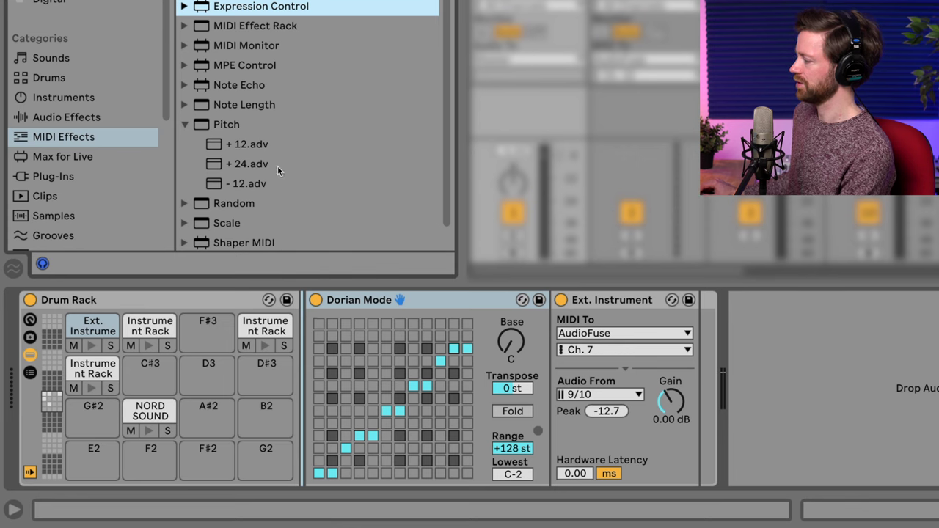
left_click(218, 125)
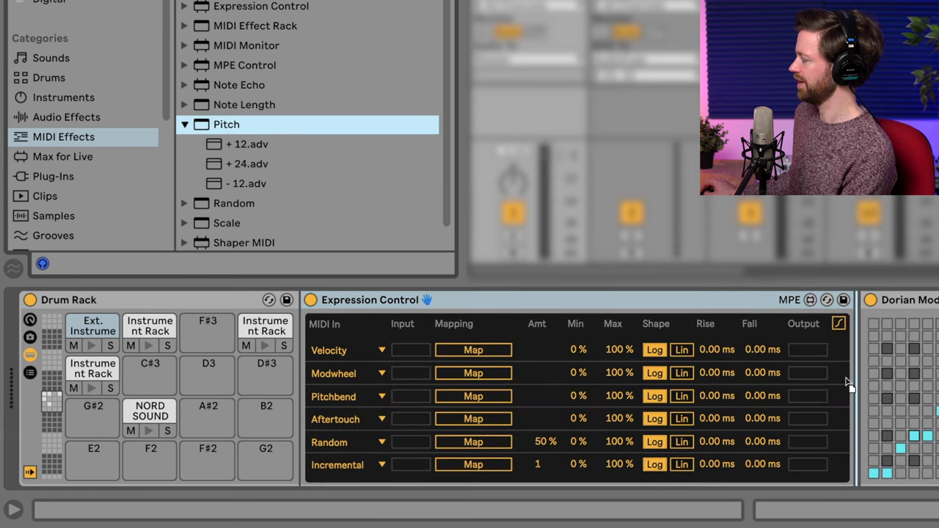
key("Return")
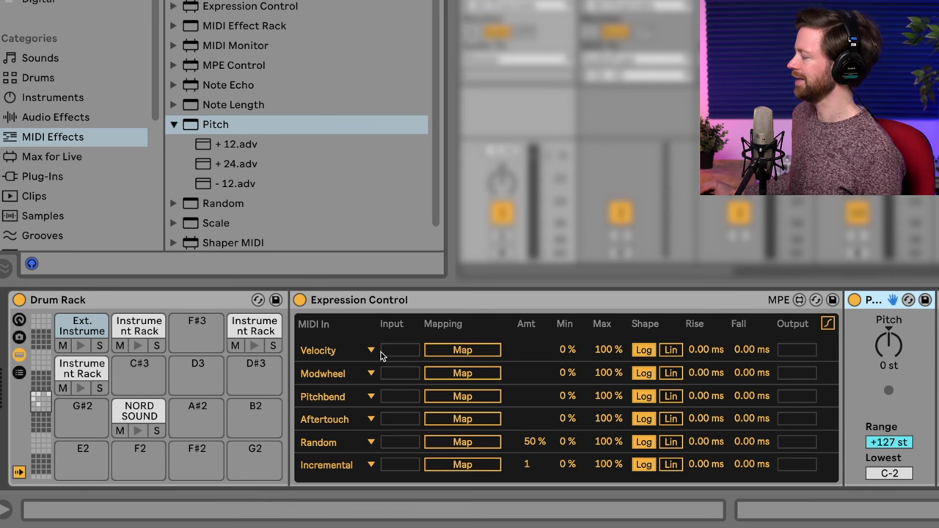
Map velocity to the Pitch amount with a range of 47 % to 53 %
left_click(444, 353)
left_click(885, 349)
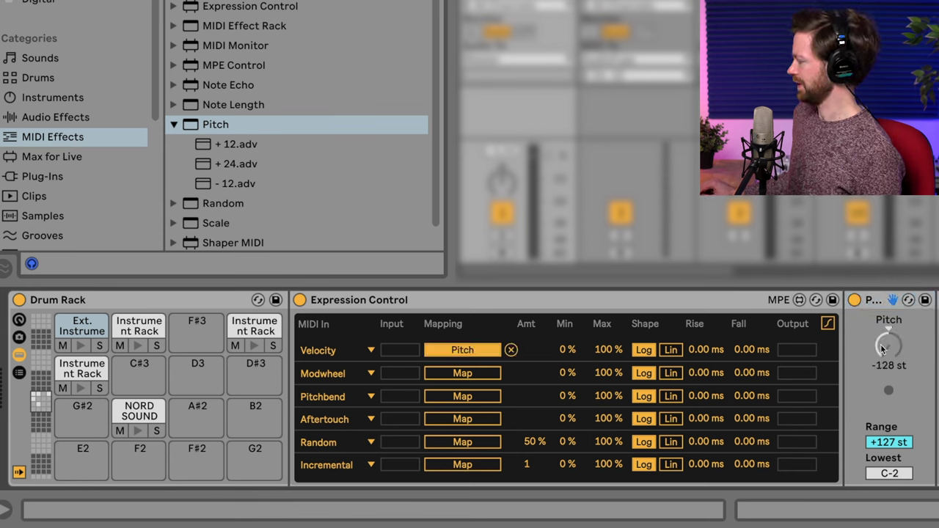
left_click_drag(567, 349, 567, 314)
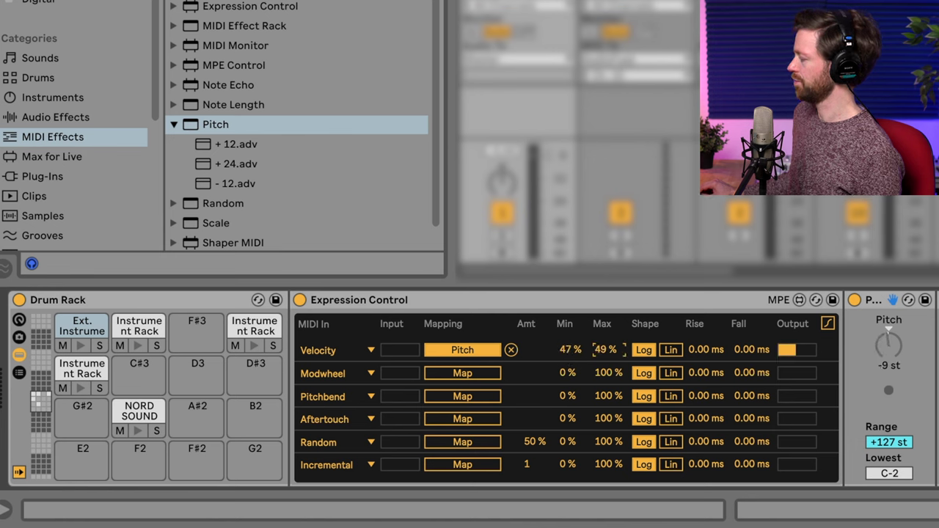
left_click_drag(603, 353, 606, 355)
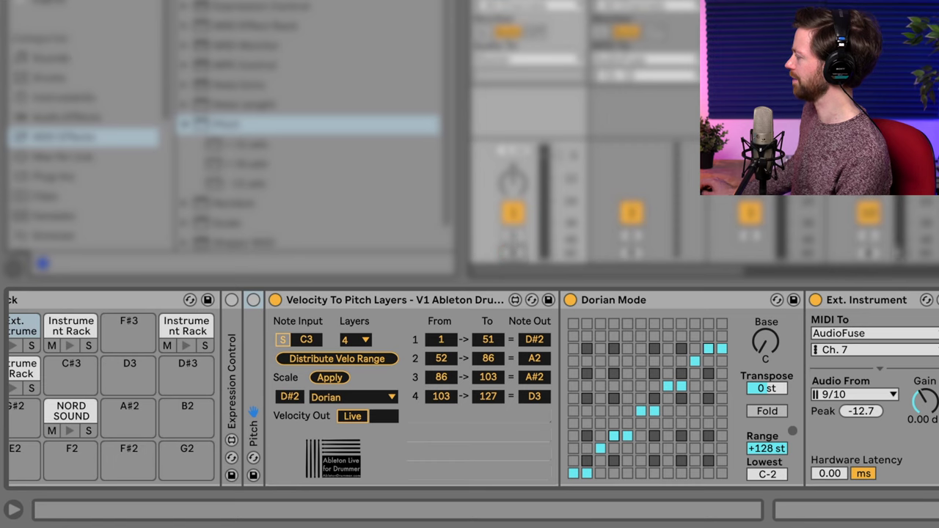
Unfold the collapsed Expression Control device in the chain
double_click(232, 382)
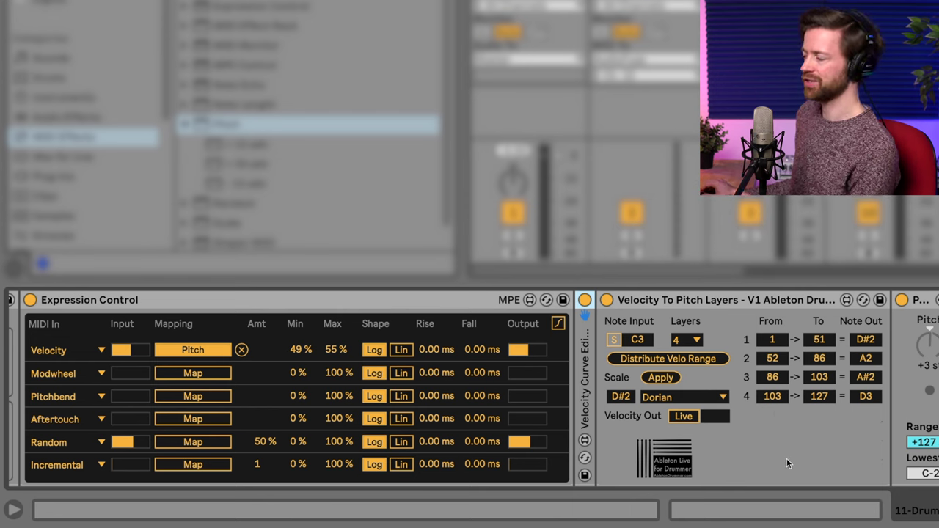
Scroll right through the velocity-to-pitch melody chain to review it
scroll(787, 459, "right", 5)
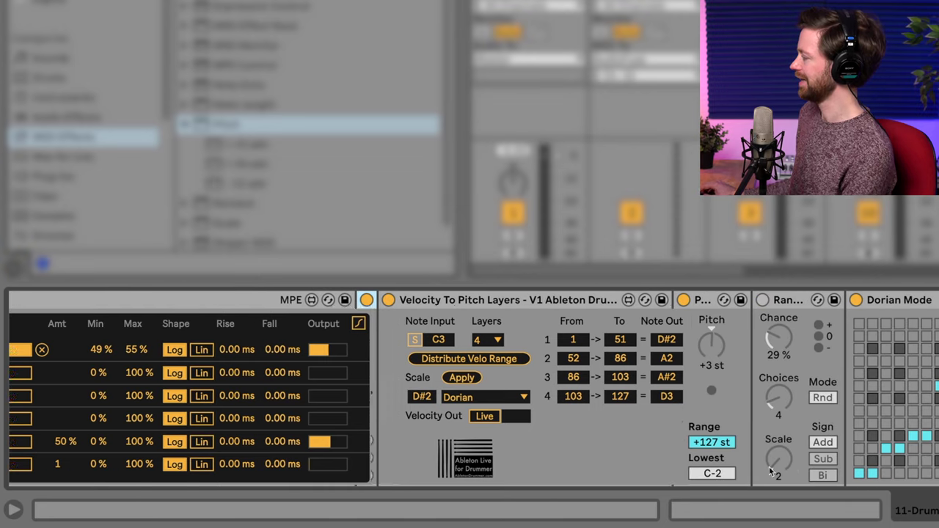
scroll(769, 466, "right", 2)
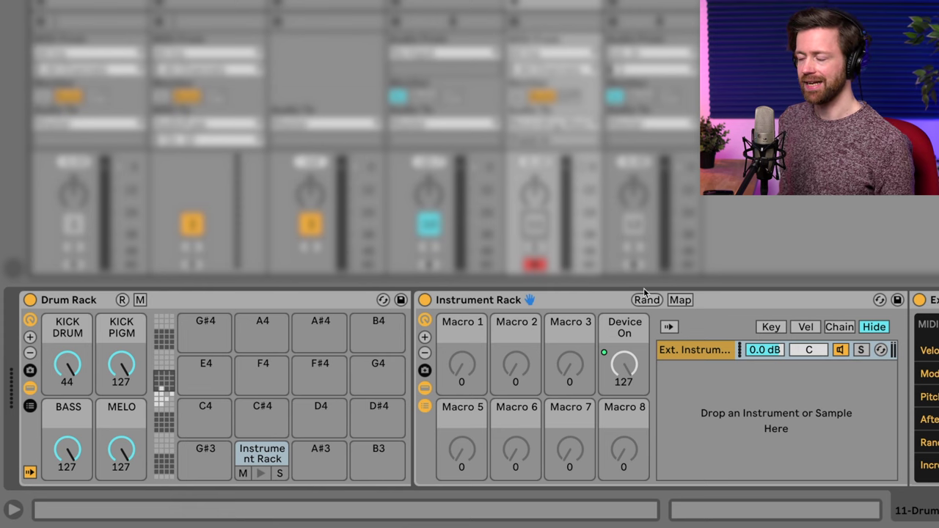
Scroll the chain past Expression Control, Velocity To Pitch Layers, Pitch and Random
scroll(702, 429, "right", 2)
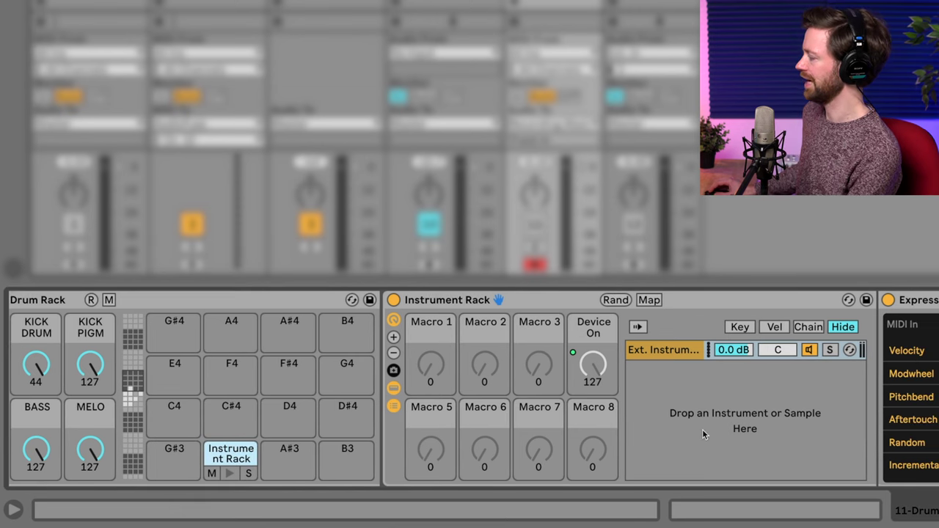
scroll(702, 429, "right", 12)
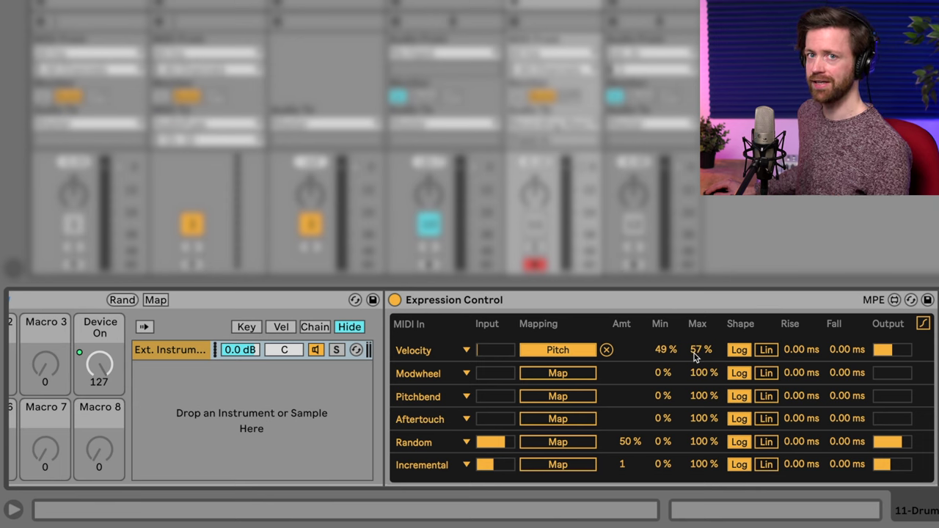
scroll(756, 363, "right", 6)
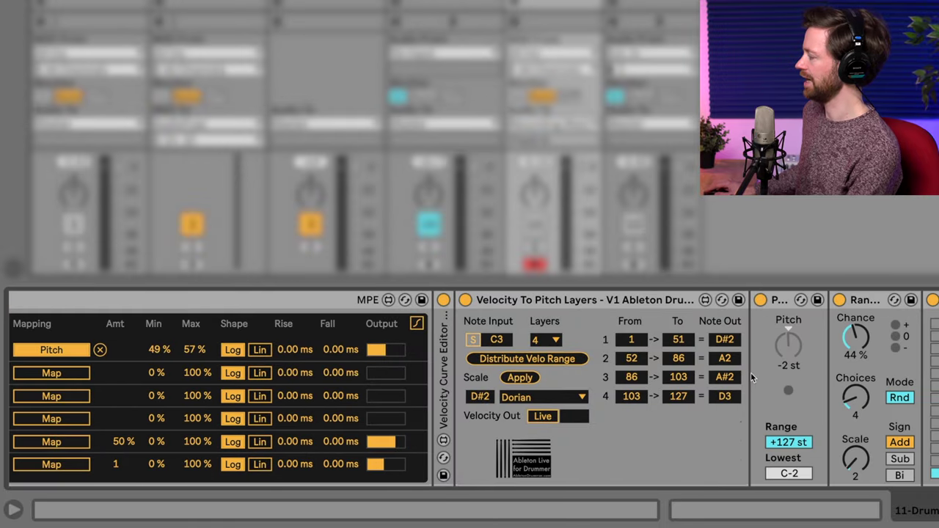
scroll(751, 378, "right", 1)
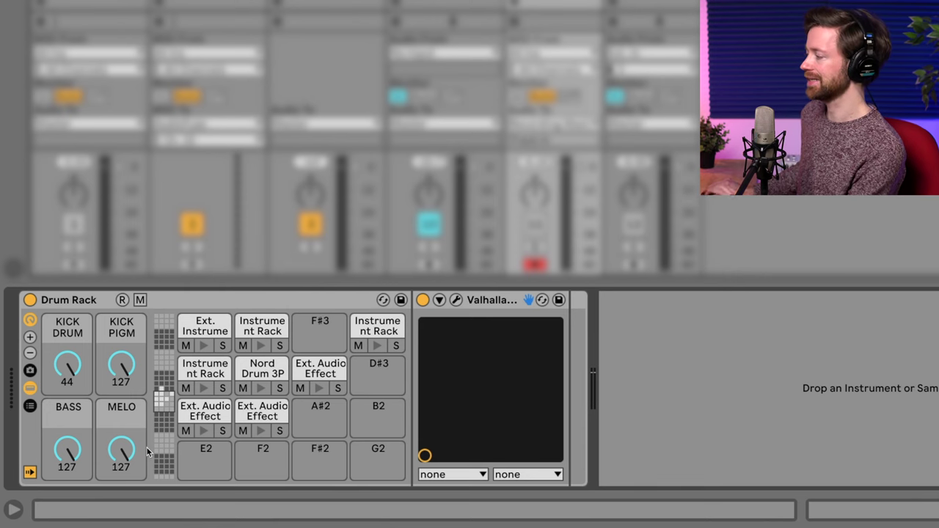
Open the Drum Rack's chain list with send levels and return chains both visible
left_click(30, 407)
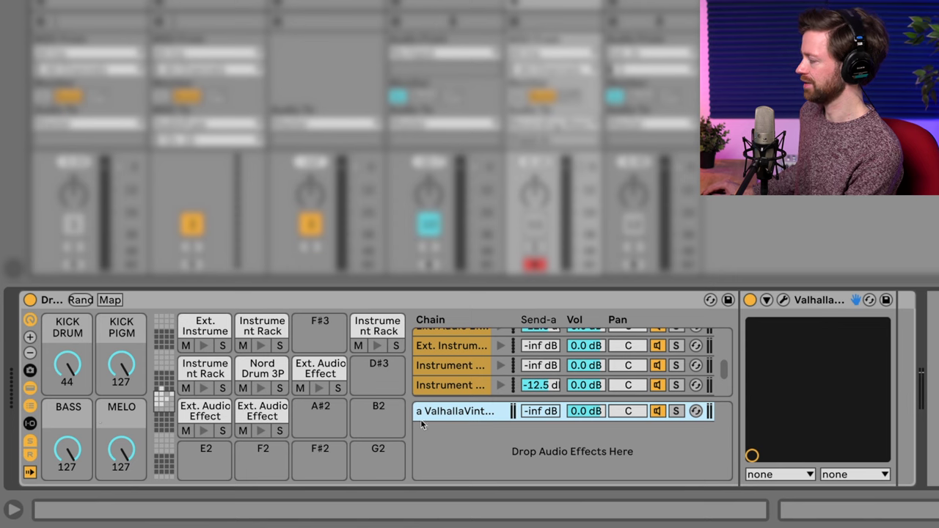
left_click(30, 443)
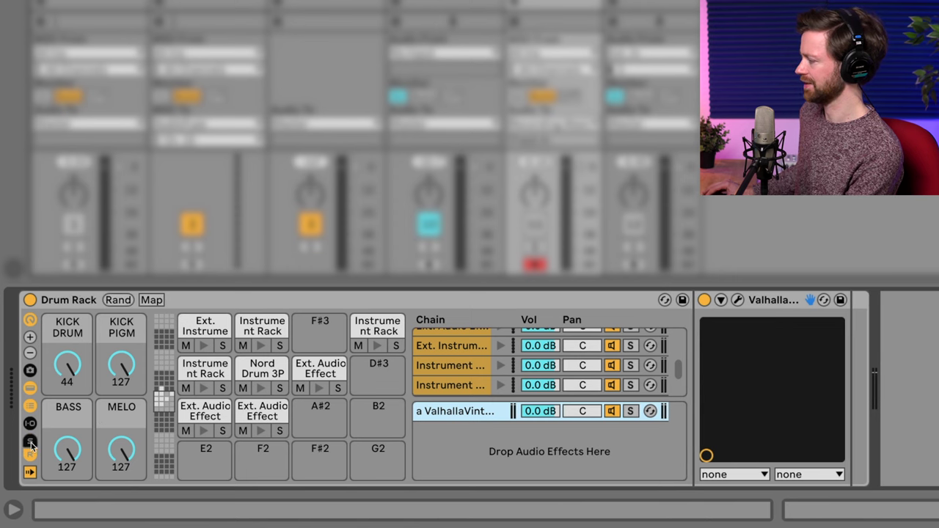
left_click(31, 443)
left_click(29, 456)
left_click(29, 457)
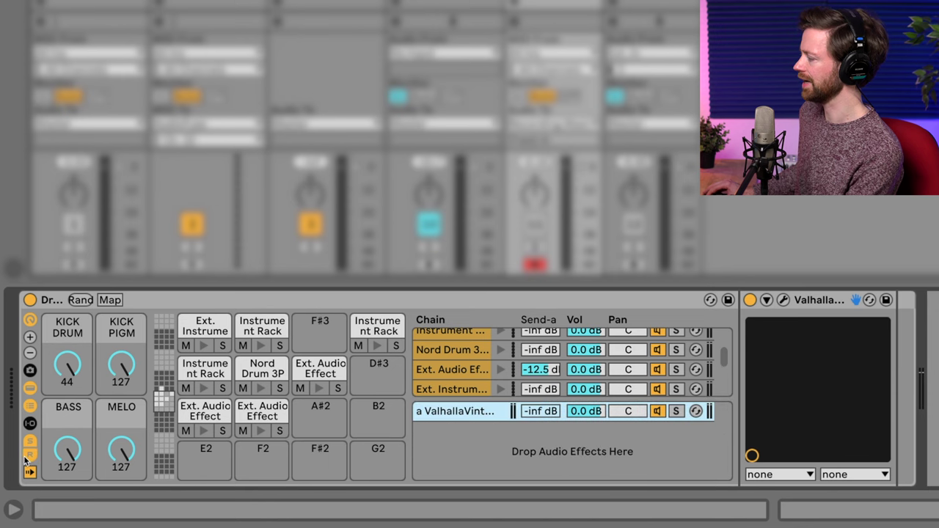
Select the Valhalla return chain, then the Instrument Rack chain to view its macros
right_click(472, 443)
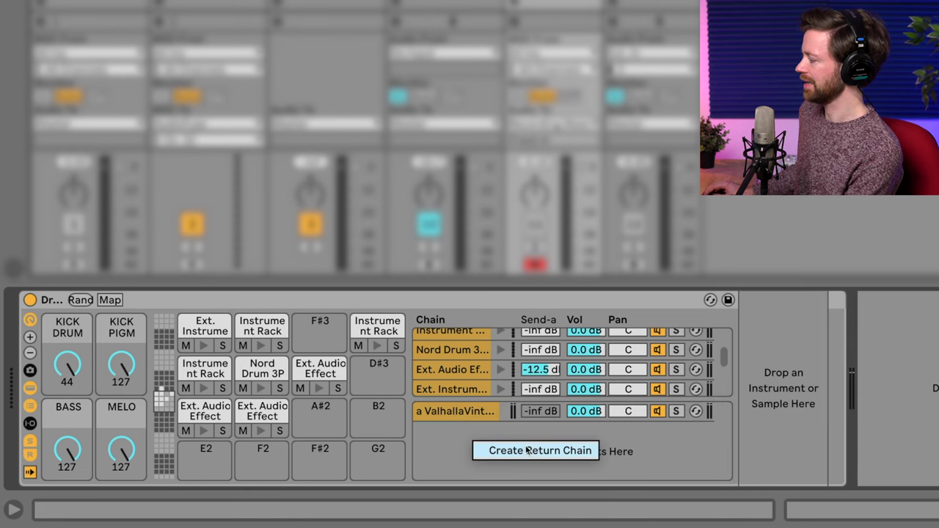
left_click(517, 433)
left_click(461, 417)
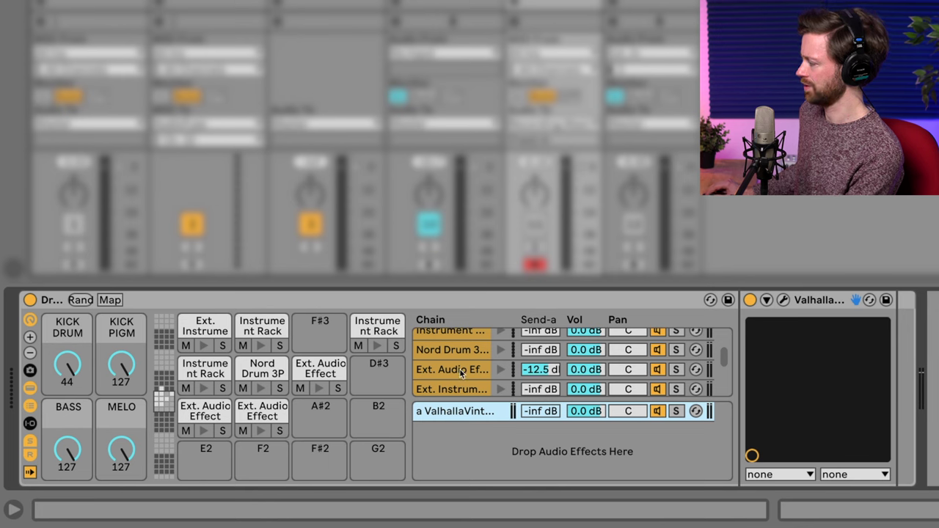
scroll(452, 370, "up", 2)
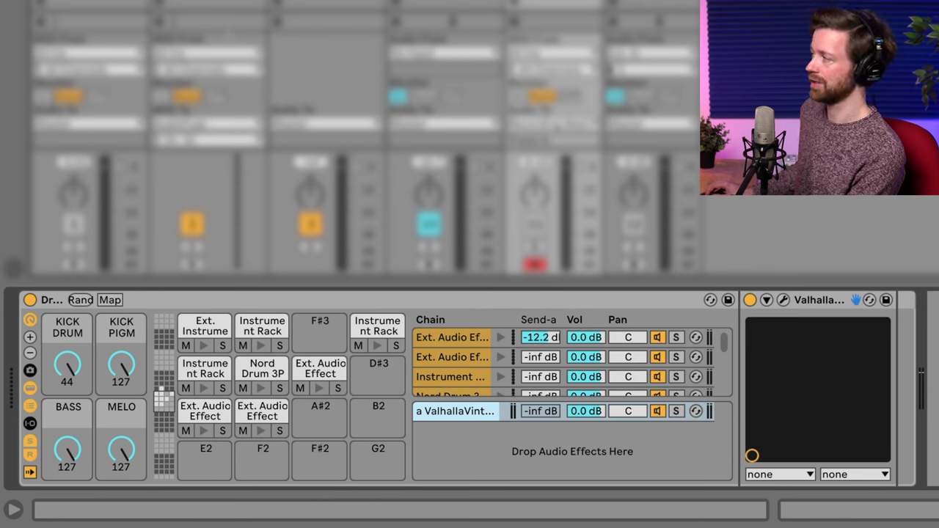
left_click(451, 377)
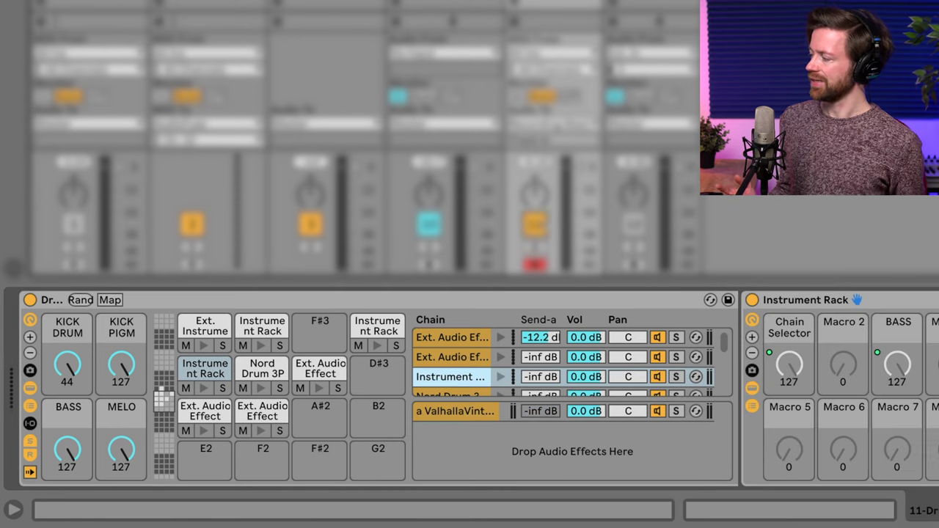